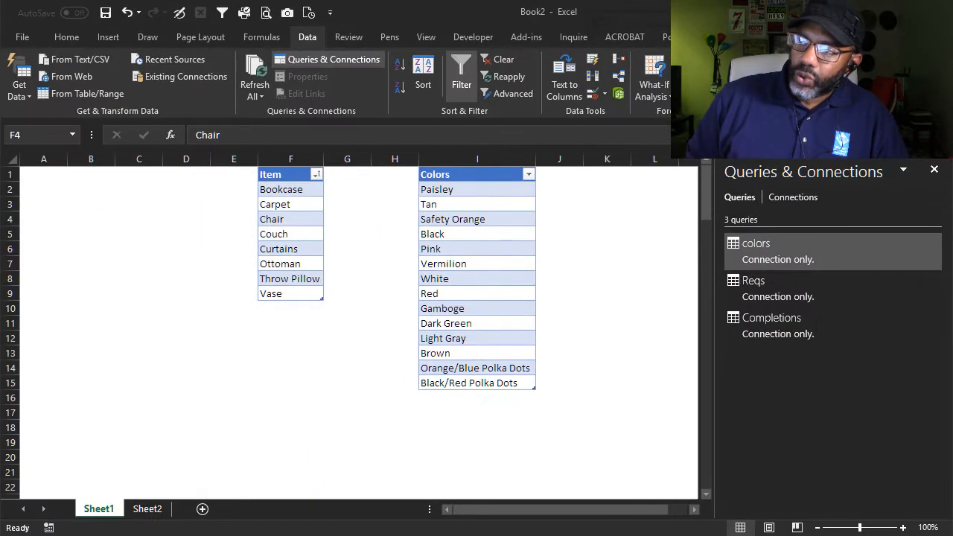
Load the Item table into Power Query and add a custom Pairs column with formula = colors
click(88, 93)
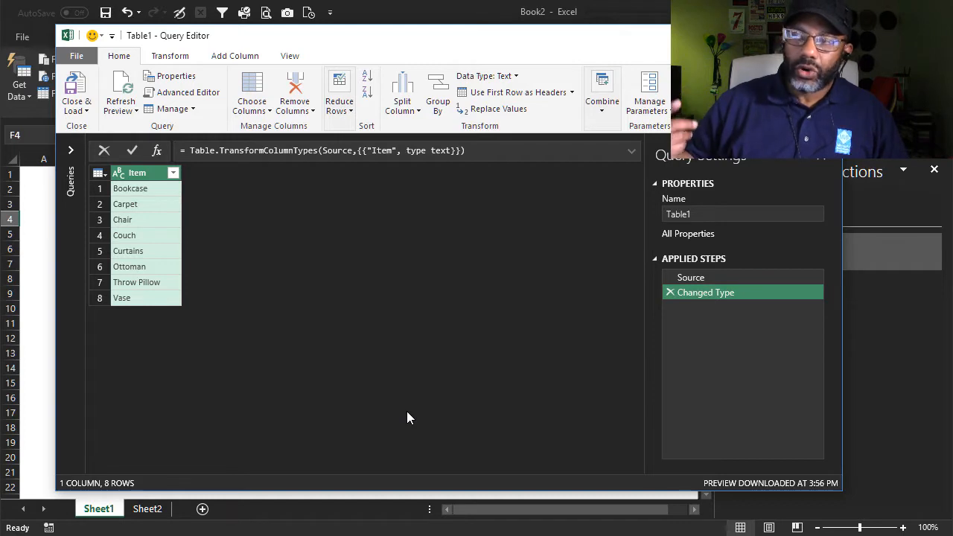
click(234, 56)
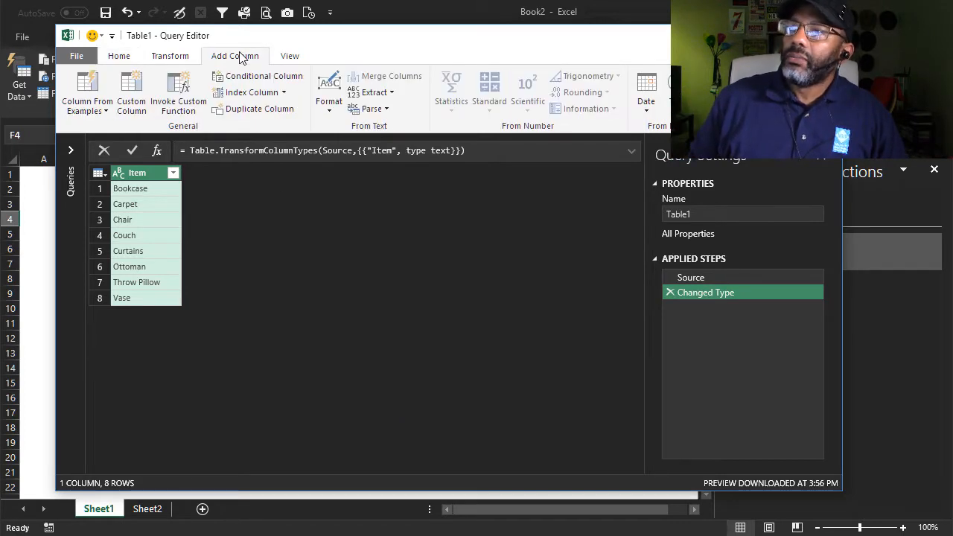
click(132, 93)
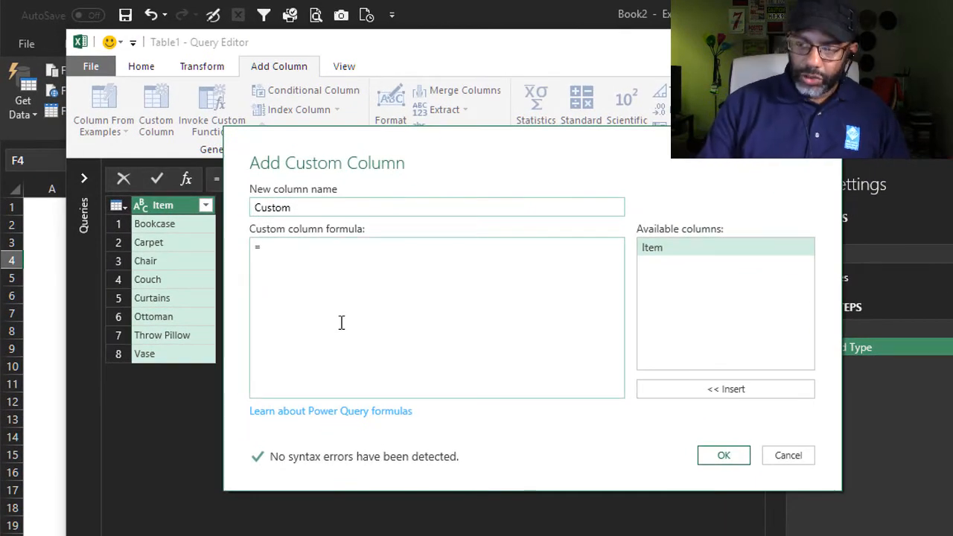
text(Pairs)
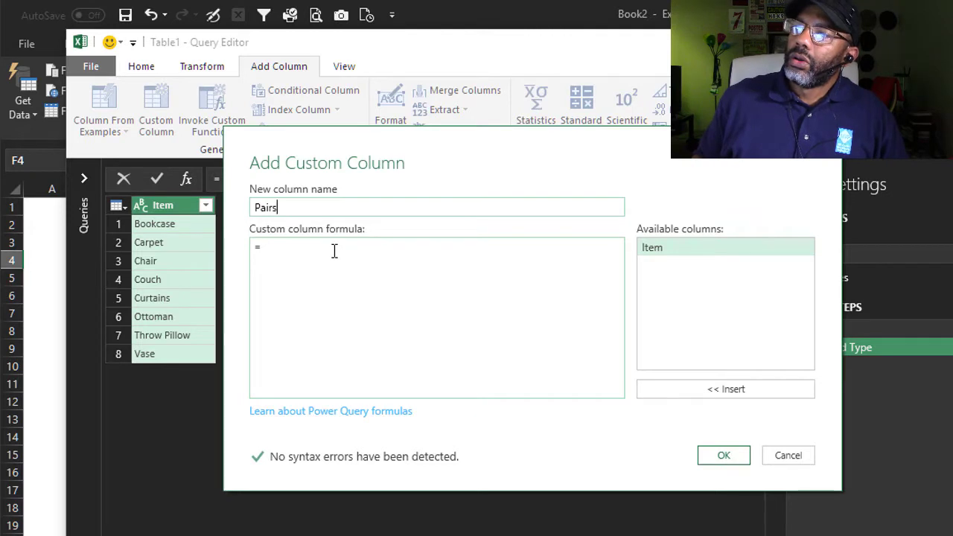
click(334, 252)
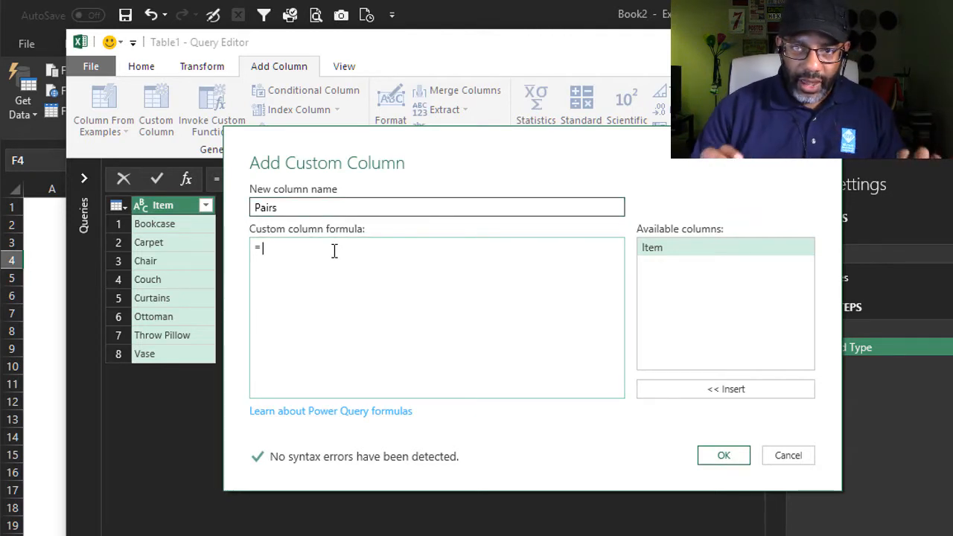
text(c)
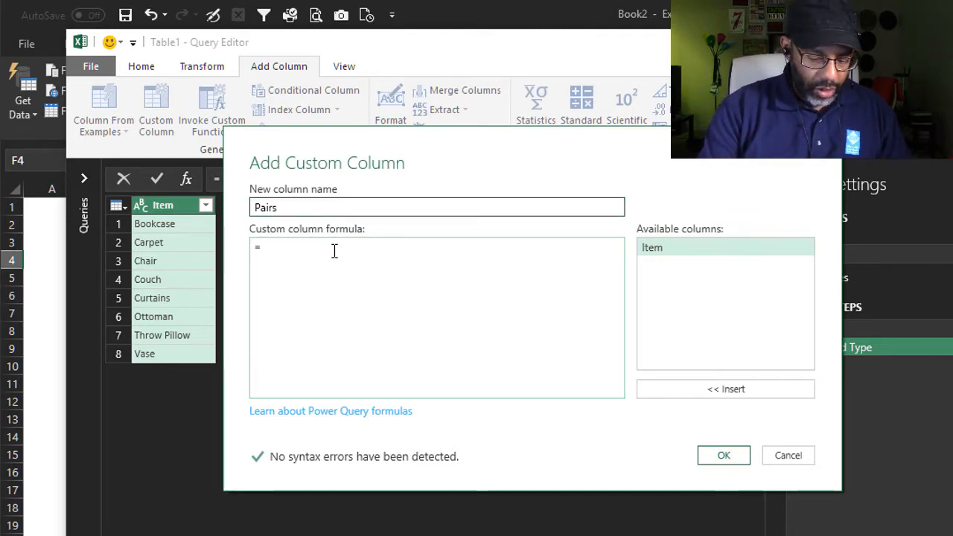
text(ors)
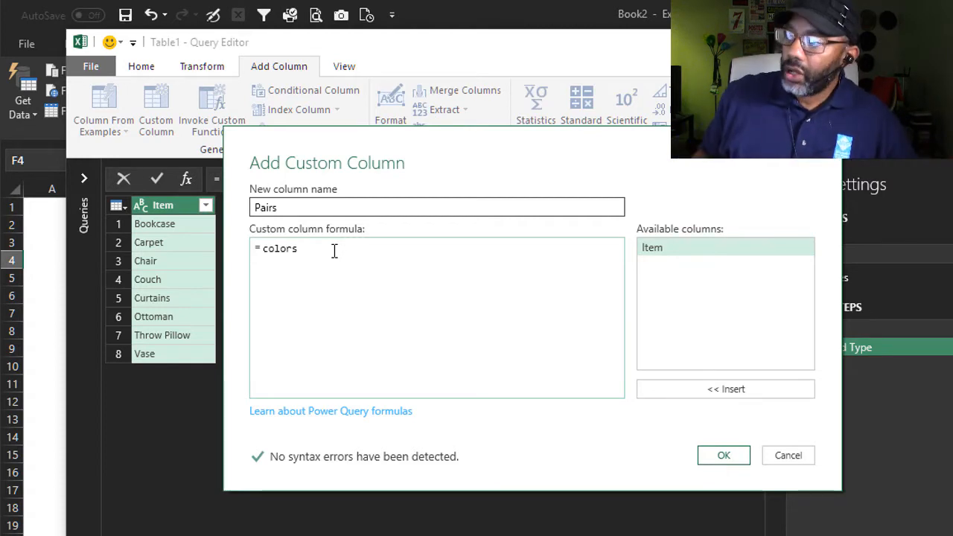
Confirm the Pairs column and expand its tables into a Colors column pairing every item with each colour
click(720, 455)
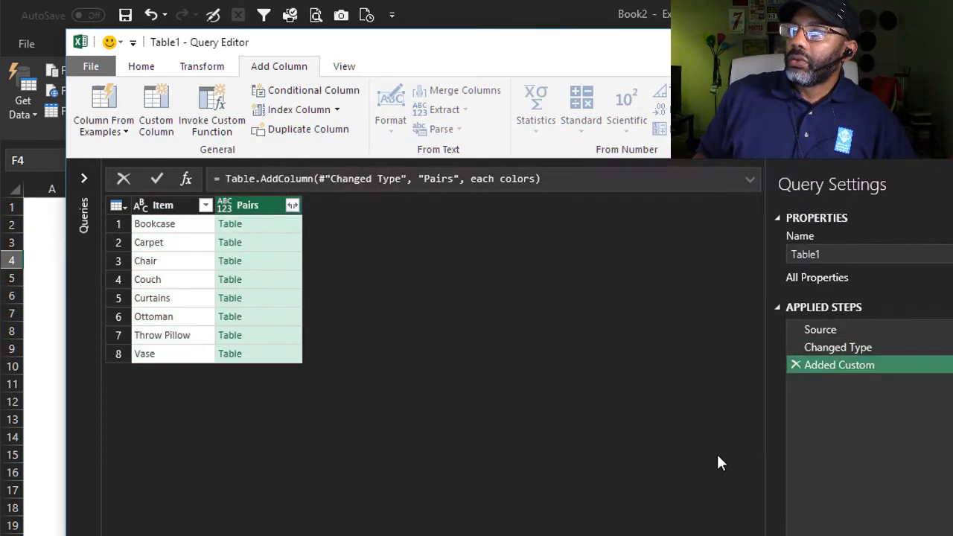
click(292, 205)
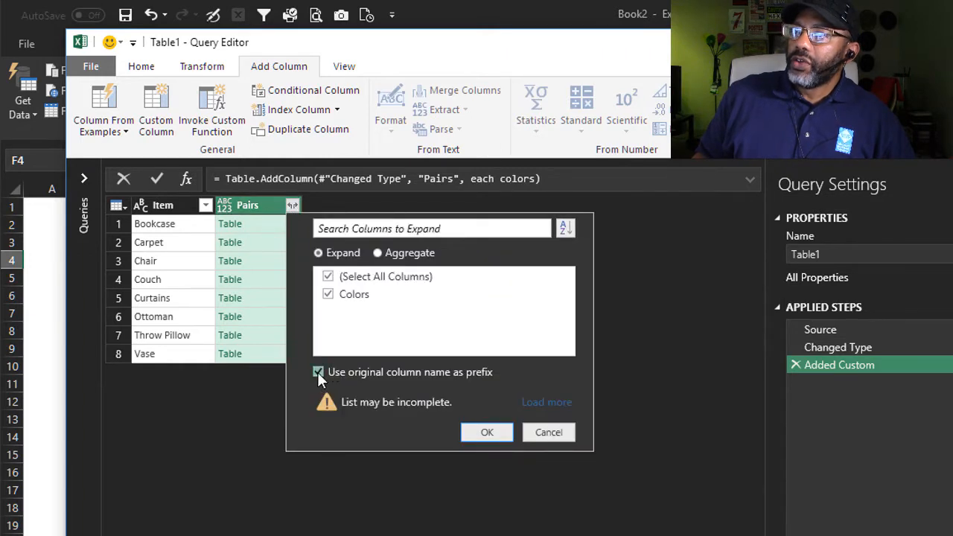
click(486, 433)
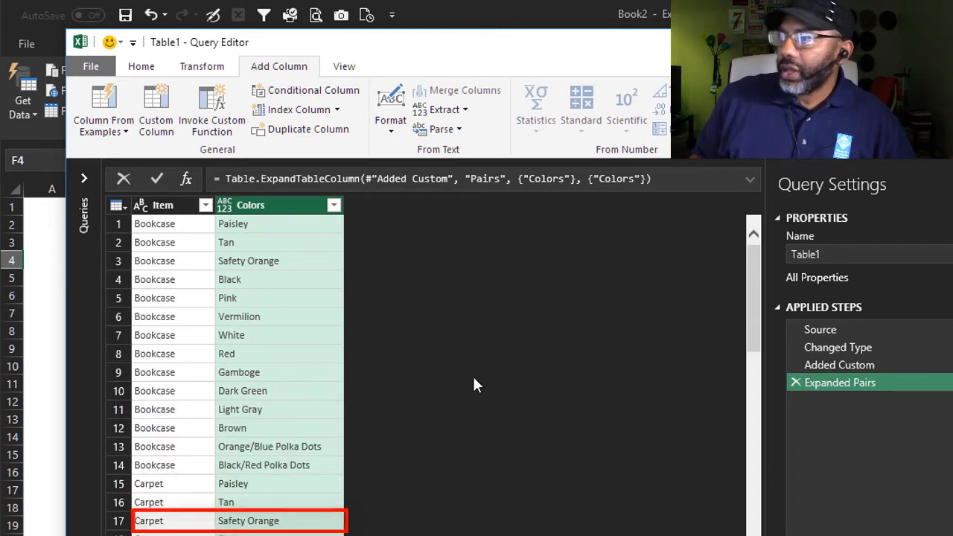
Close & Load the item–colour pairs to the existing worksheet at cell B1 as a 112-row table
click(91, 66)
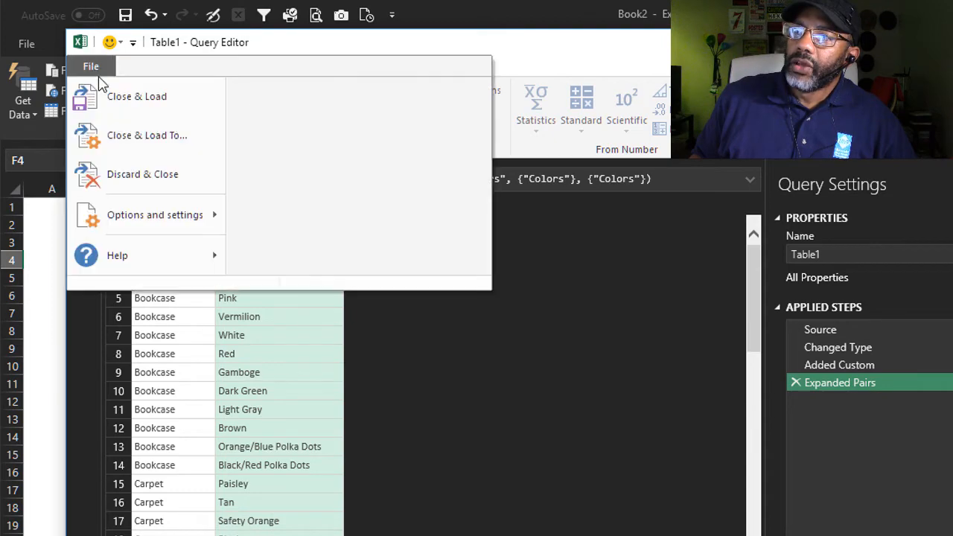
click(124, 140)
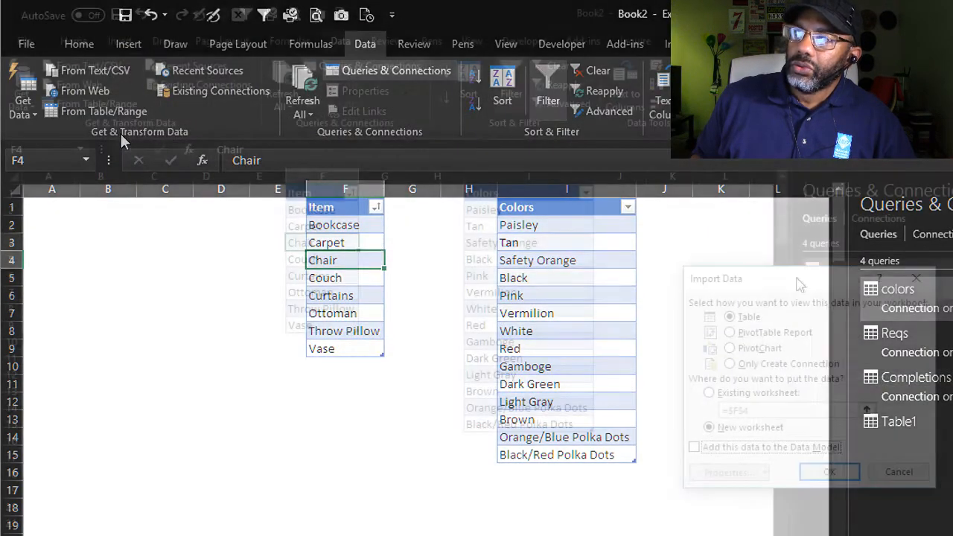
click(708, 392)
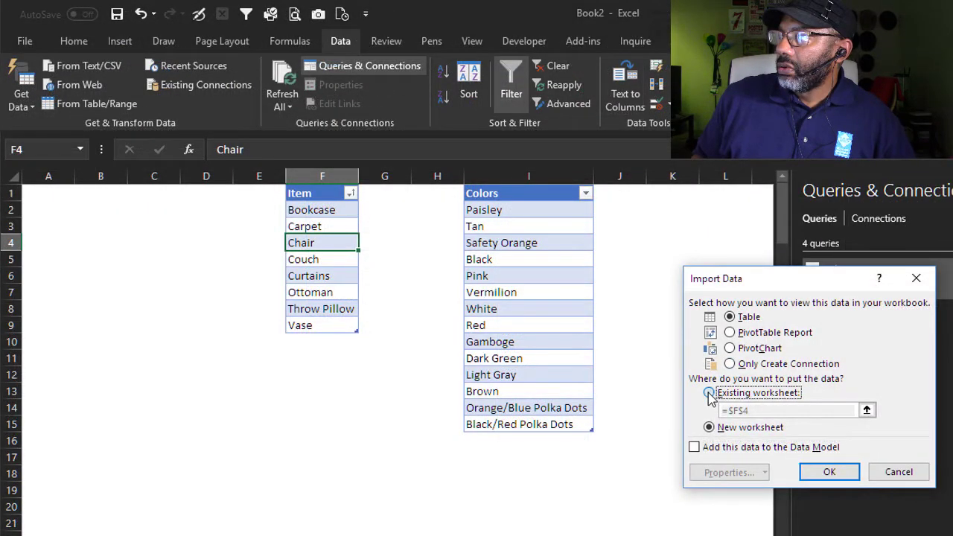
click(867, 411)
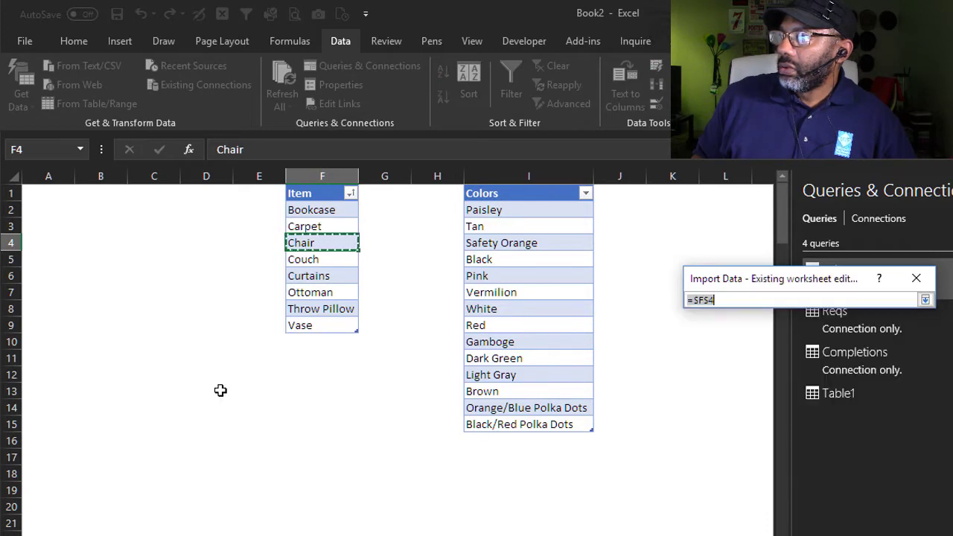
click(82, 196)
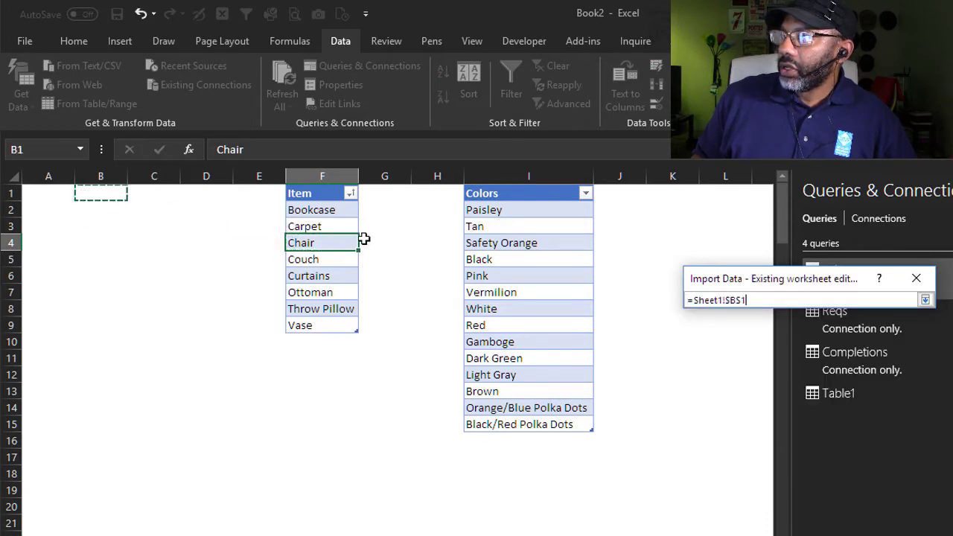
click(926, 300)
click(829, 473)
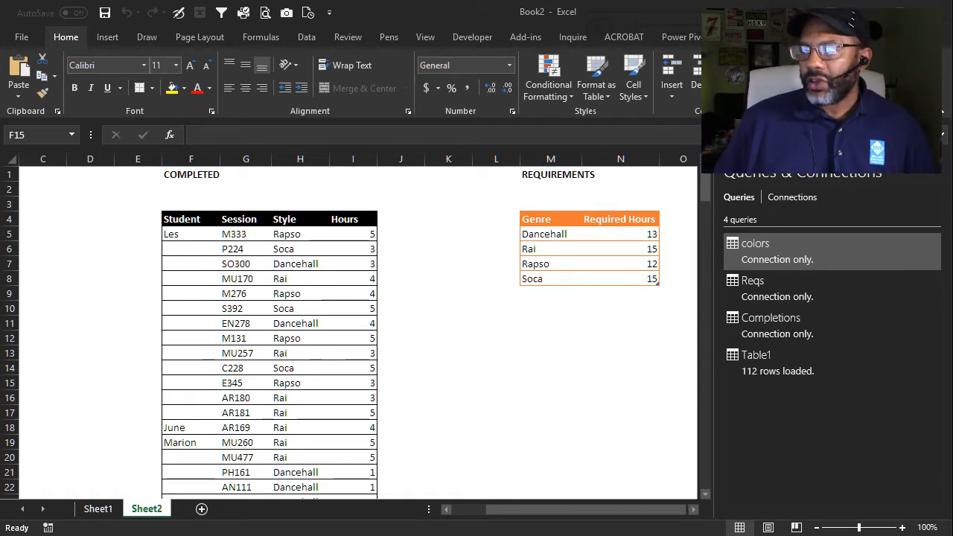
Load the completed sessions table into Power Query as a new Completions (2) query
click(191, 323)
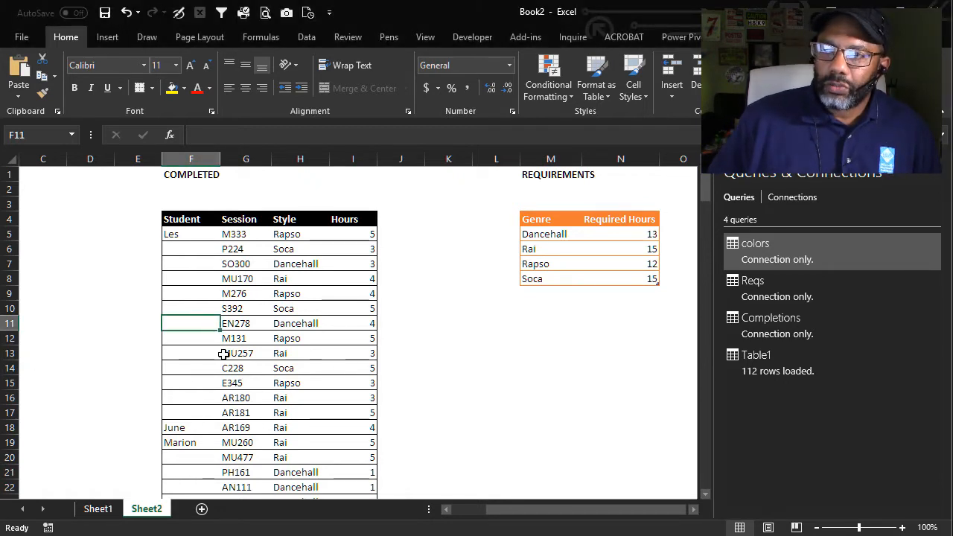
click(306, 37)
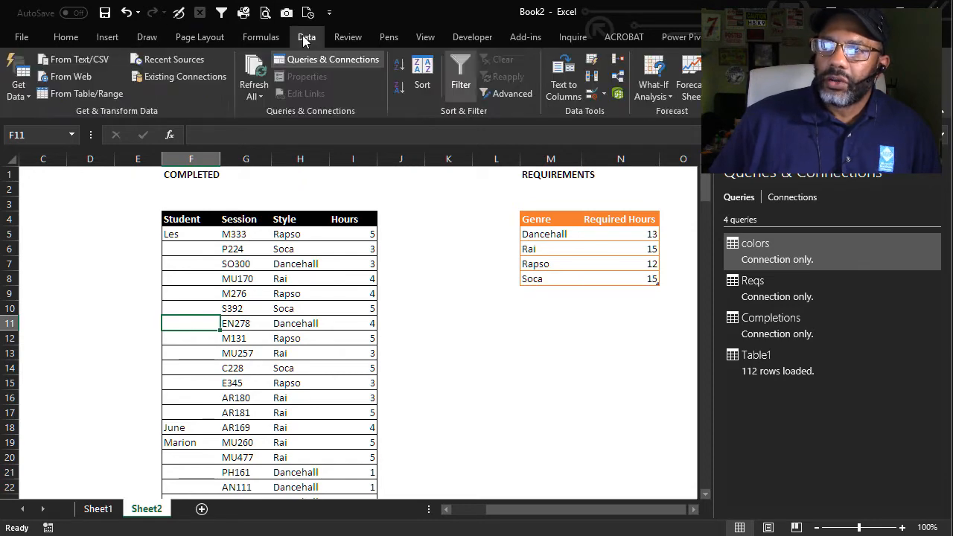
click(48, 95)
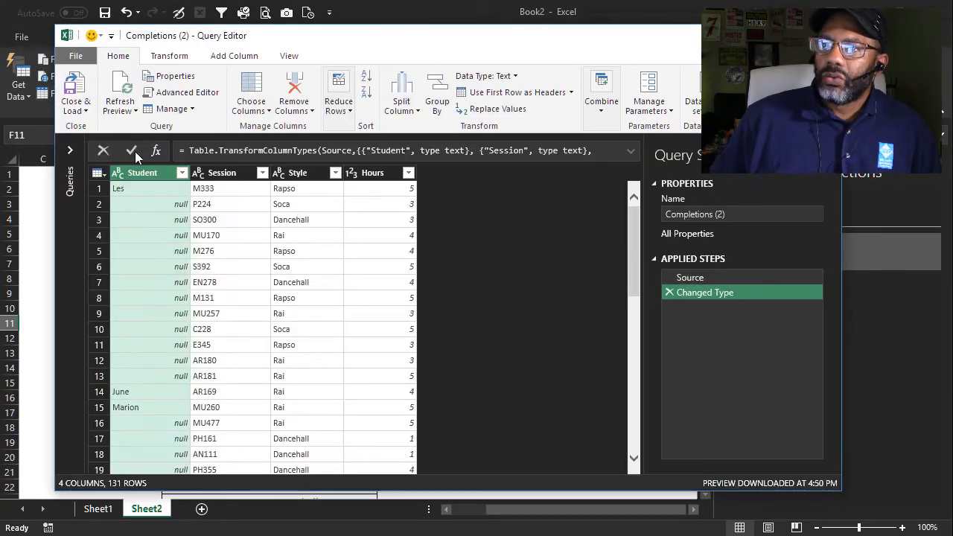
Keep only the Student column and filter out null rows, leaving the 10 student names
right_click(152, 174)
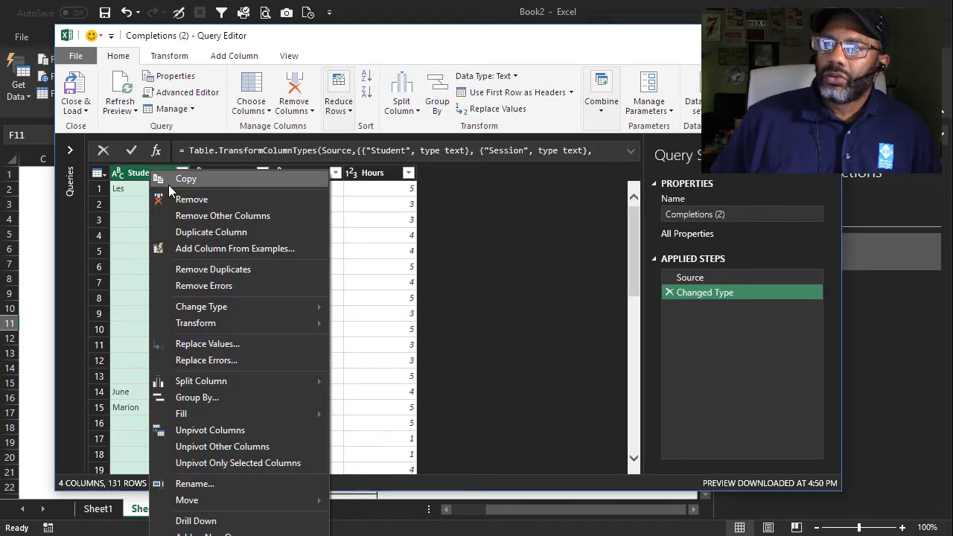
click(184, 220)
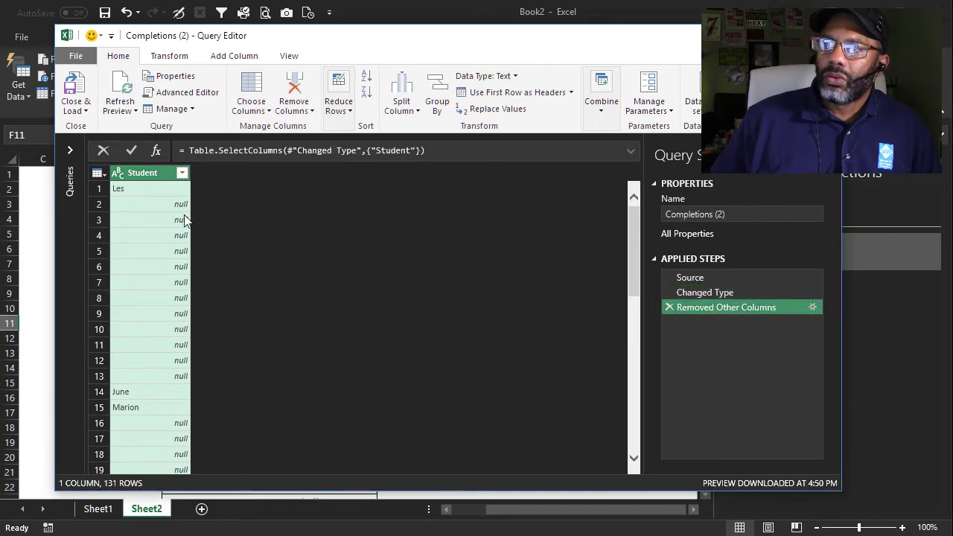
click(182, 173)
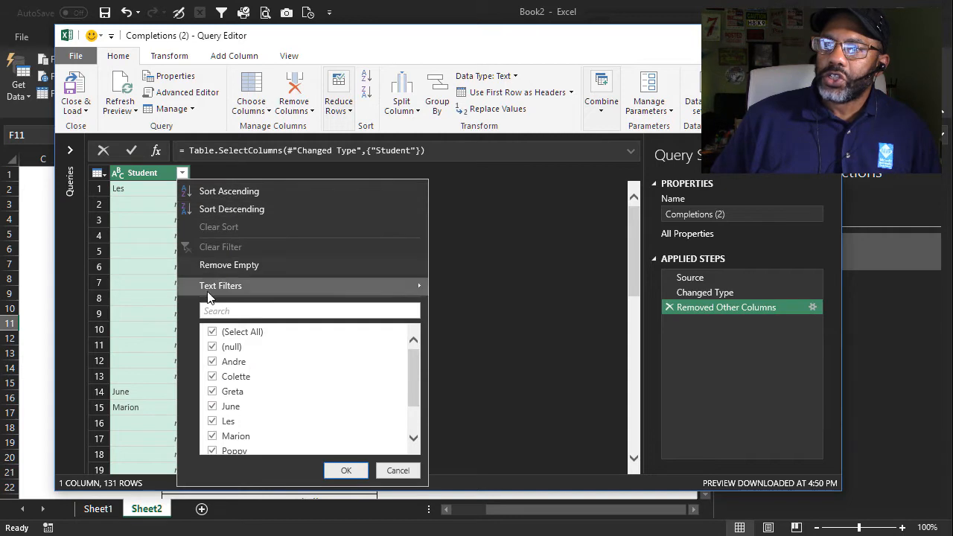
click(345, 470)
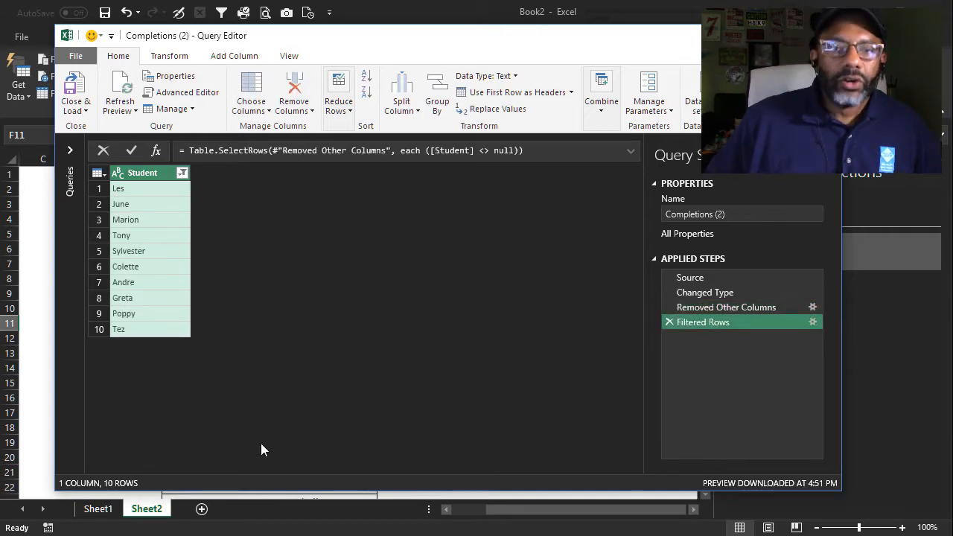
Add a custom column named Students & Reqs with formula = Reqs, holding the requirements table per student
click(234, 56)
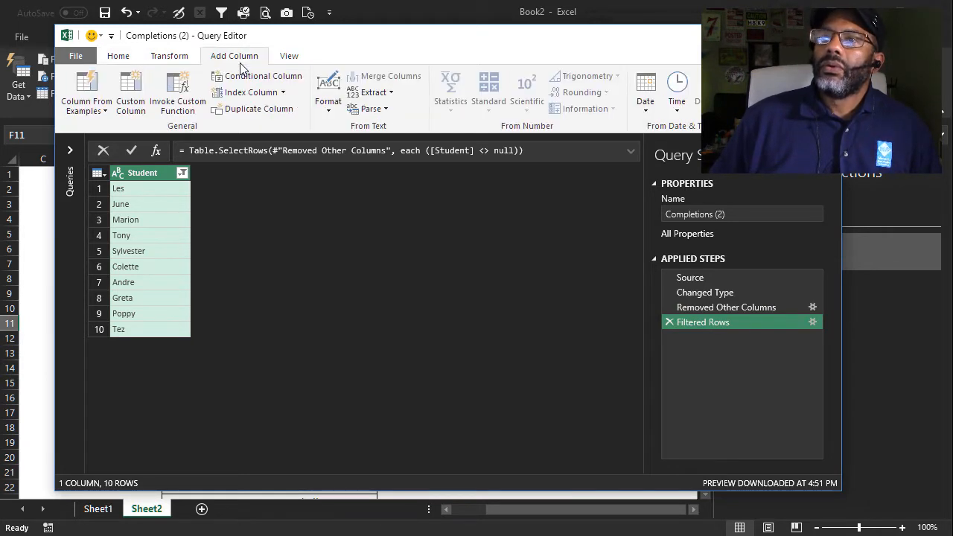
click(131, 93)
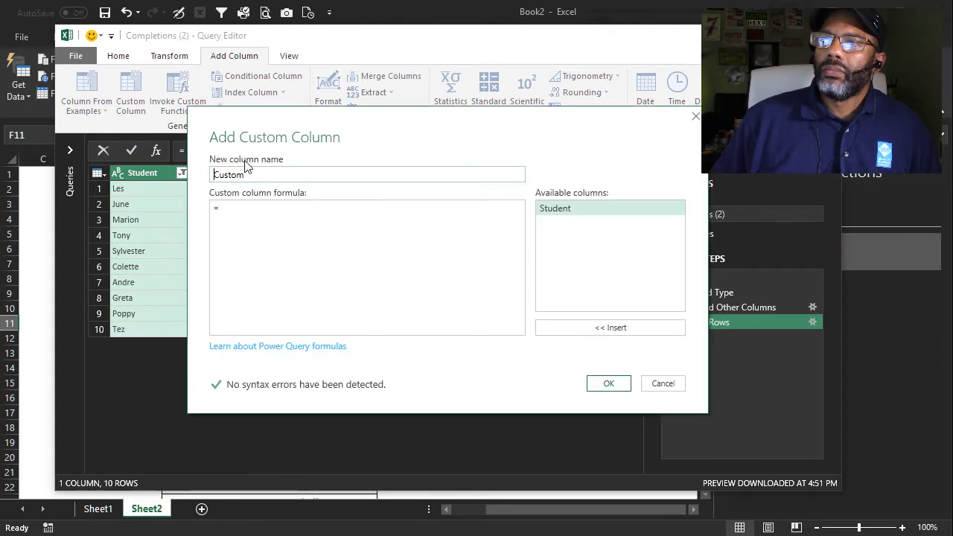
double_click(238, 175)
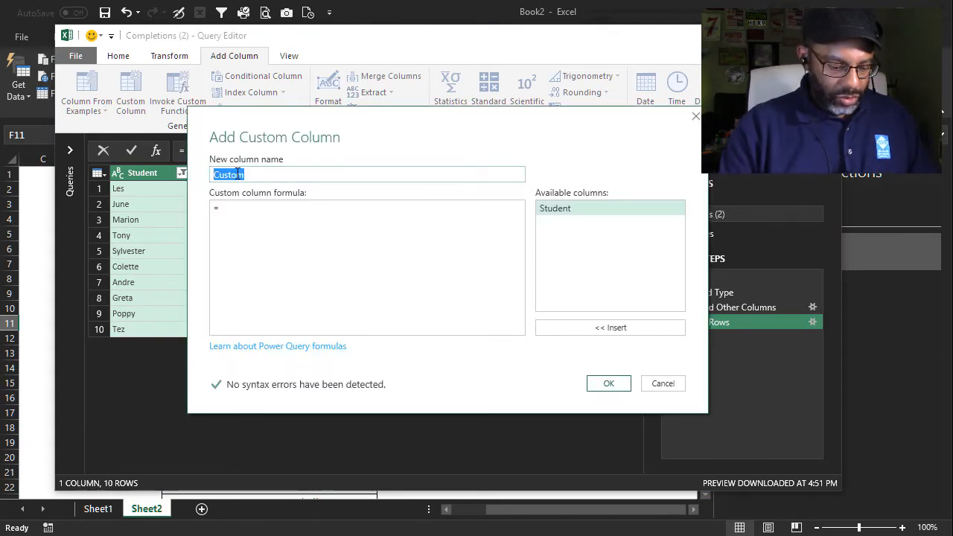
text(Stui)
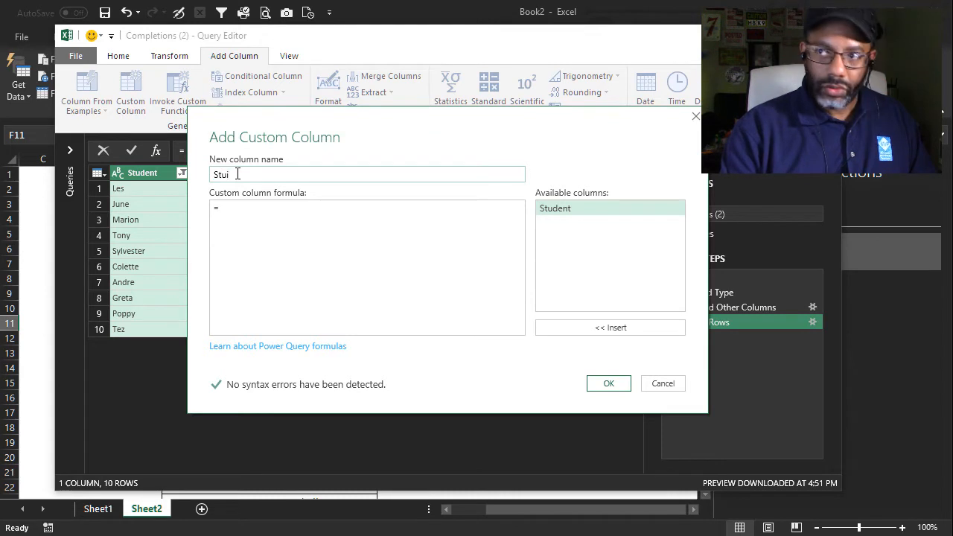
key(BackSpace)
text(dents &)
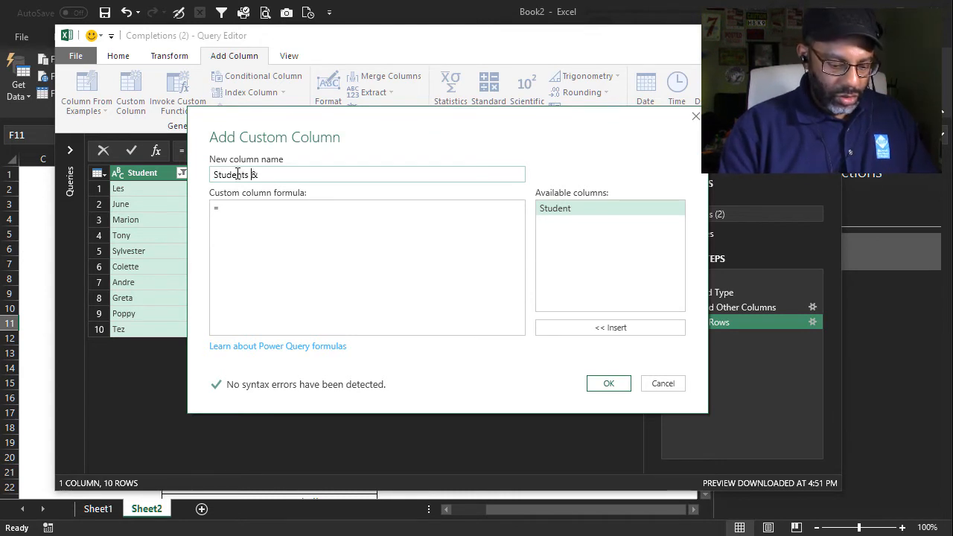
text( Reqs)
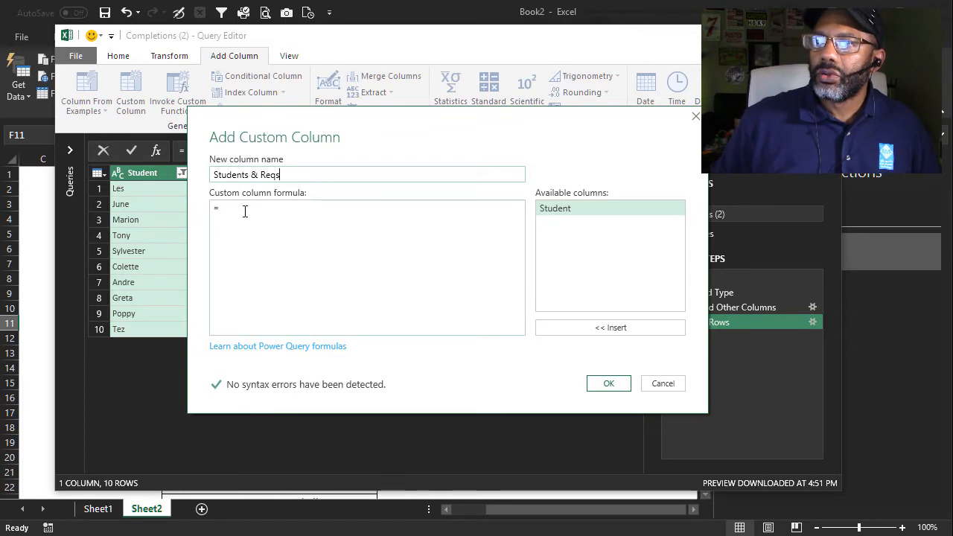
click(245, 211)
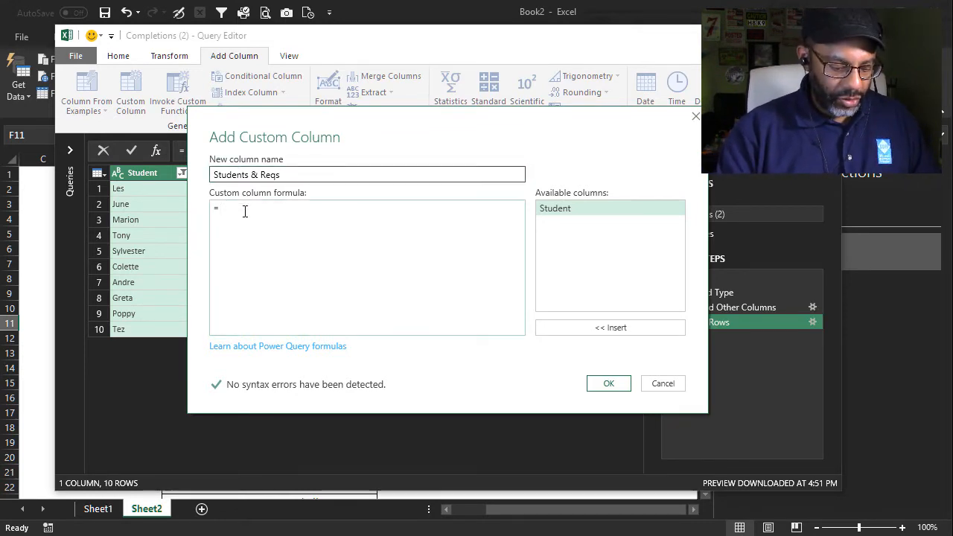
text(Reqs)
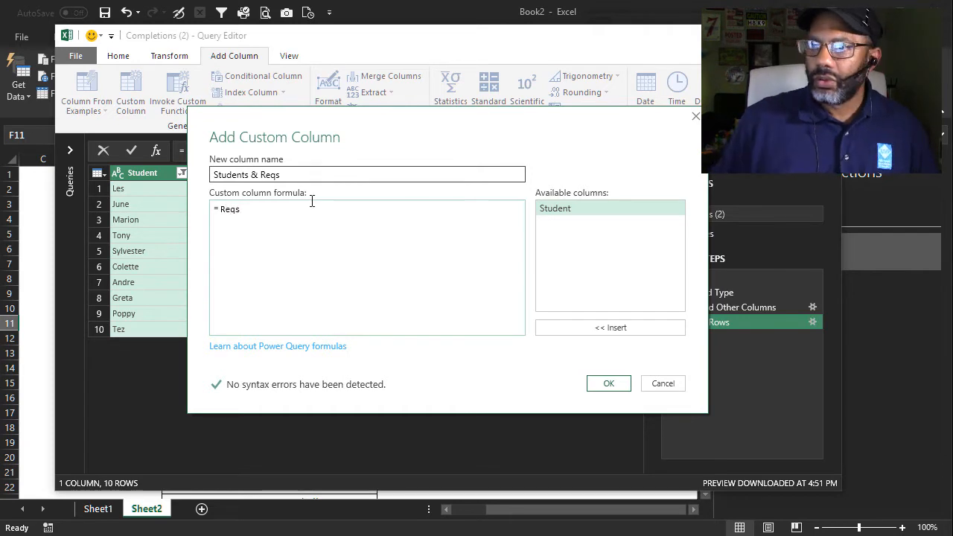
click(609, 383)
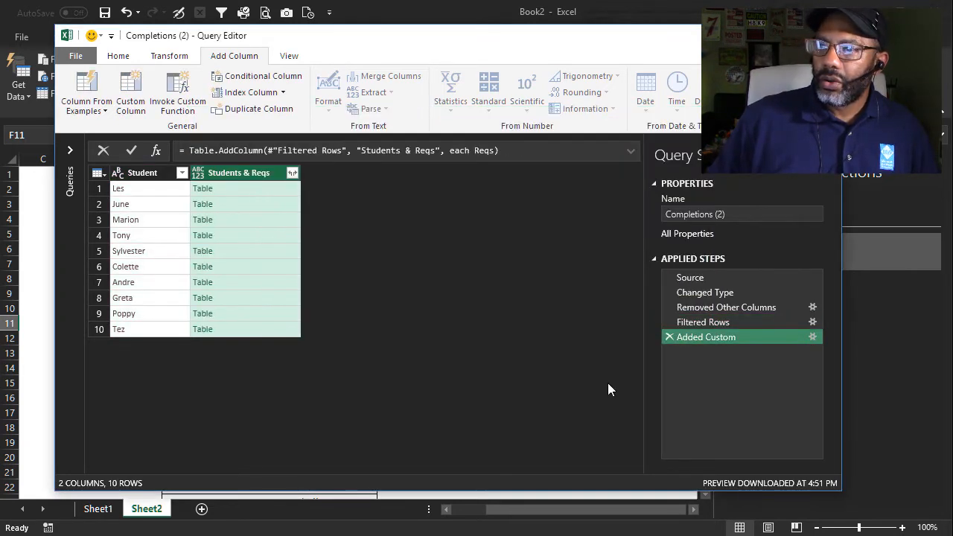
Expand Students & Reqs without a prefix into Genre and Required Hours, giving 40 student-genre rows
click(292, 174)
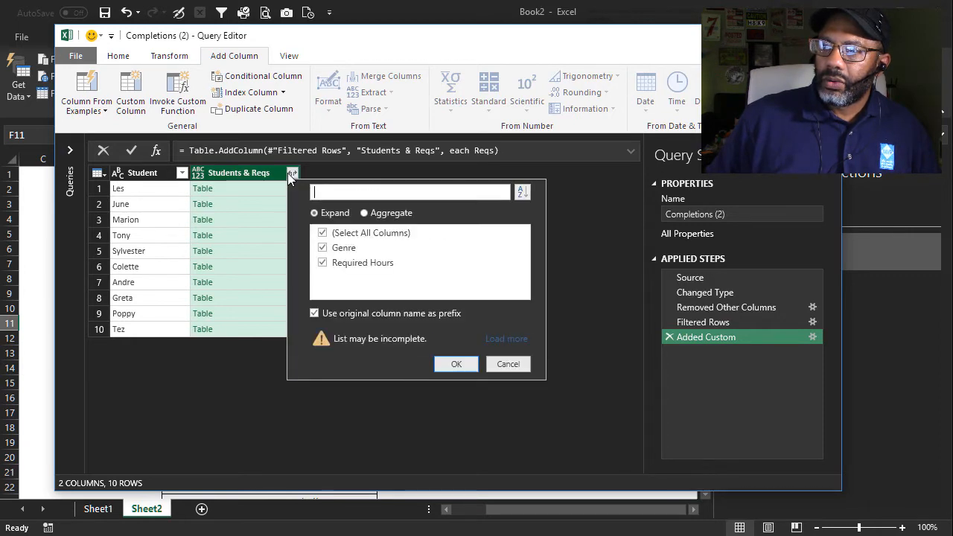
click(315, 313)
click(455, 365)
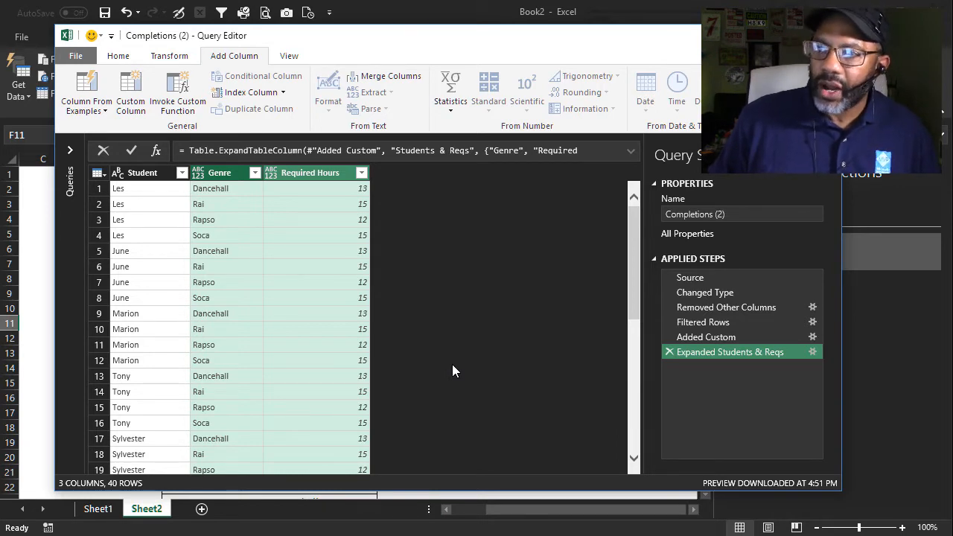
Close & Load the 40 student-genre rows into a new sheet as a table
click(75, 56)
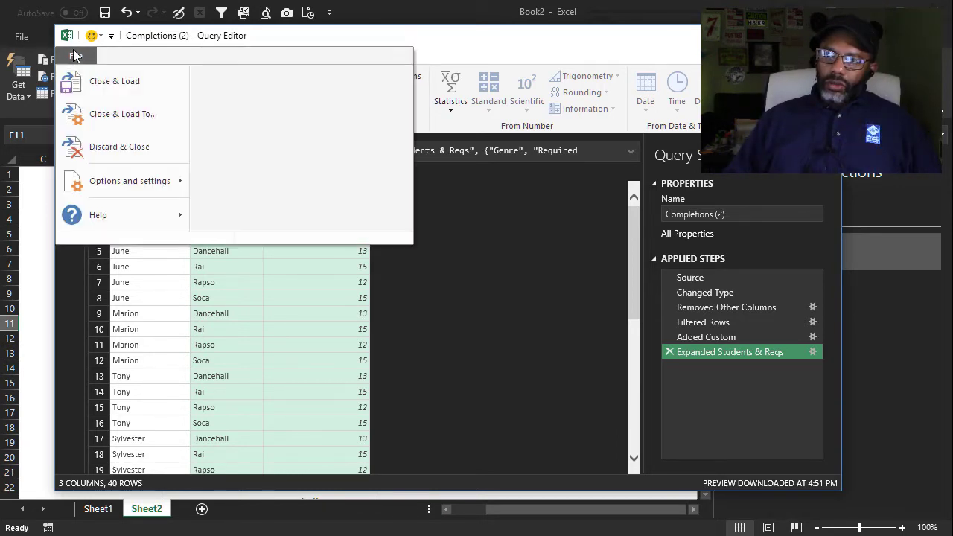
click(115, 81)
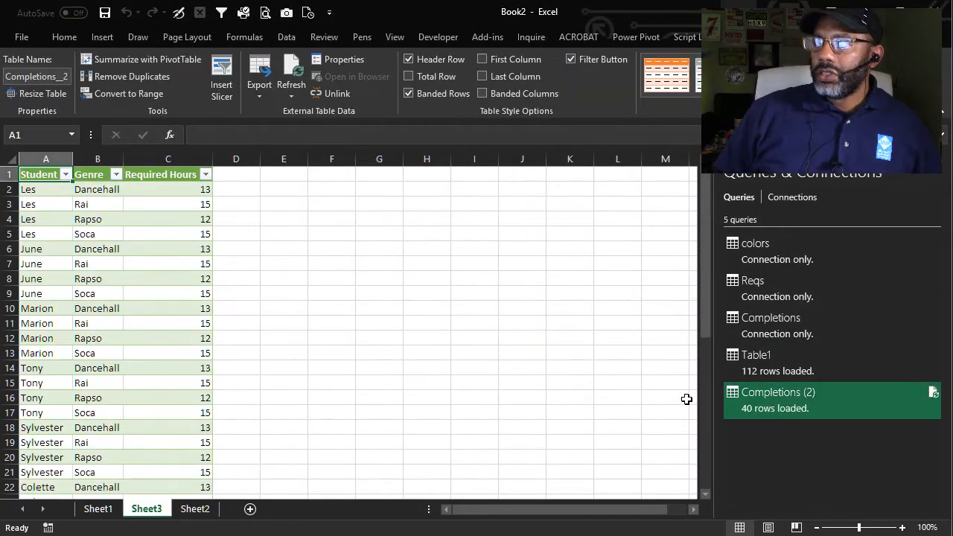
Rename the Completions (2) query to Requirements and preview the Completions query
right_click(780, 402)
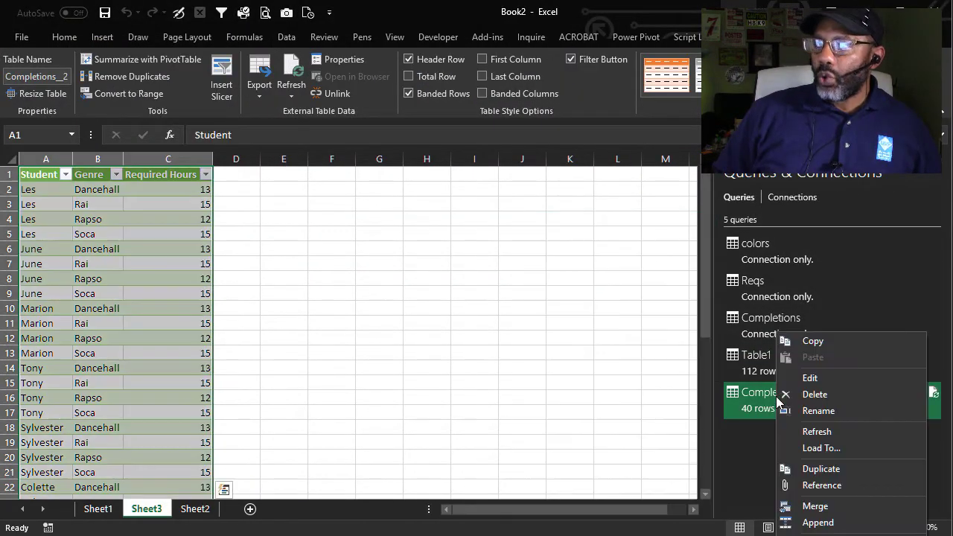
click(818, 411)
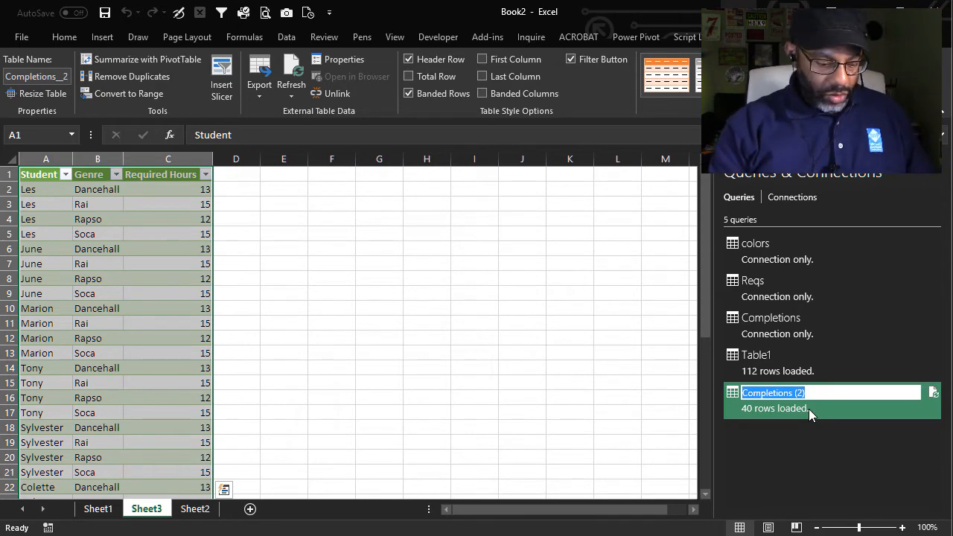
text(Requirements)
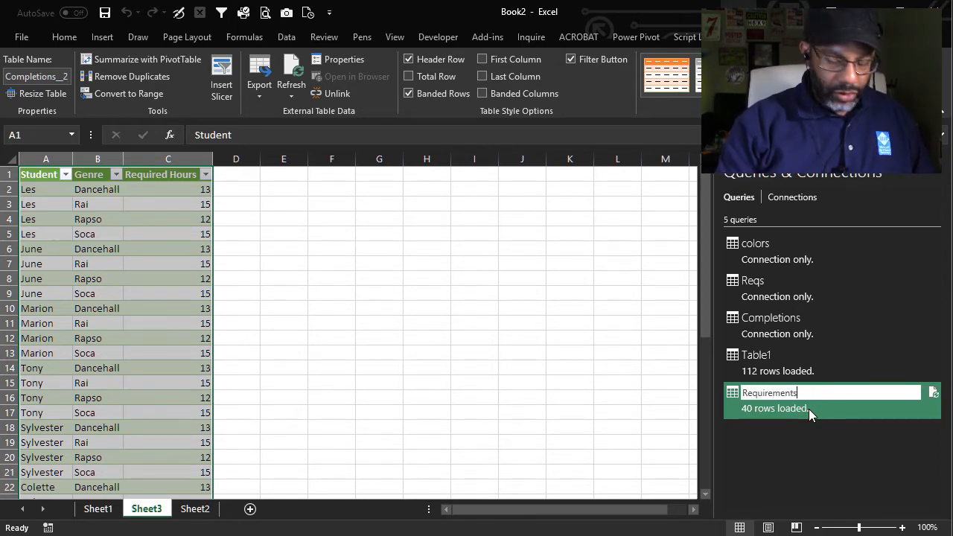
key(Return)
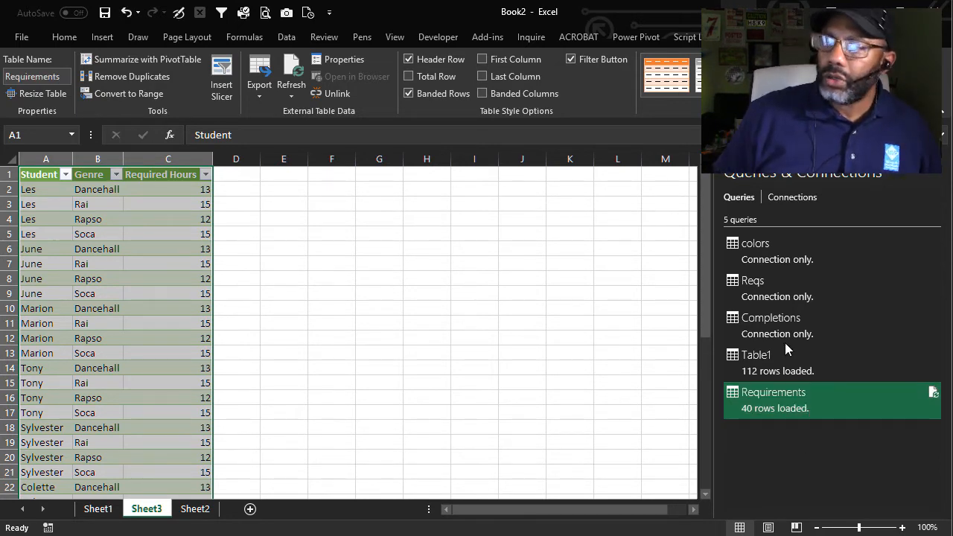
click(784, 334)
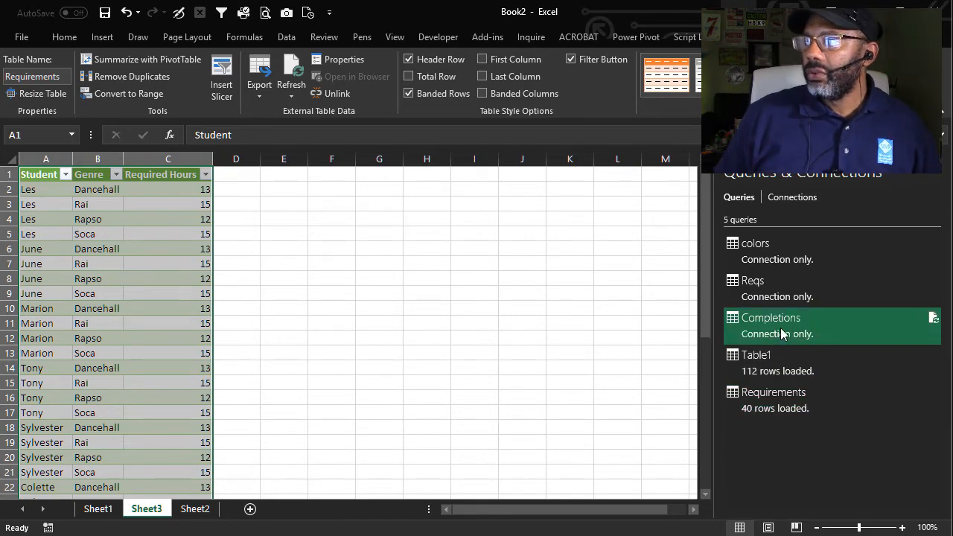
Edit the Completions query and fill the Student names down into the blank rows
mouse_move(771, 318)
click(569, 504)
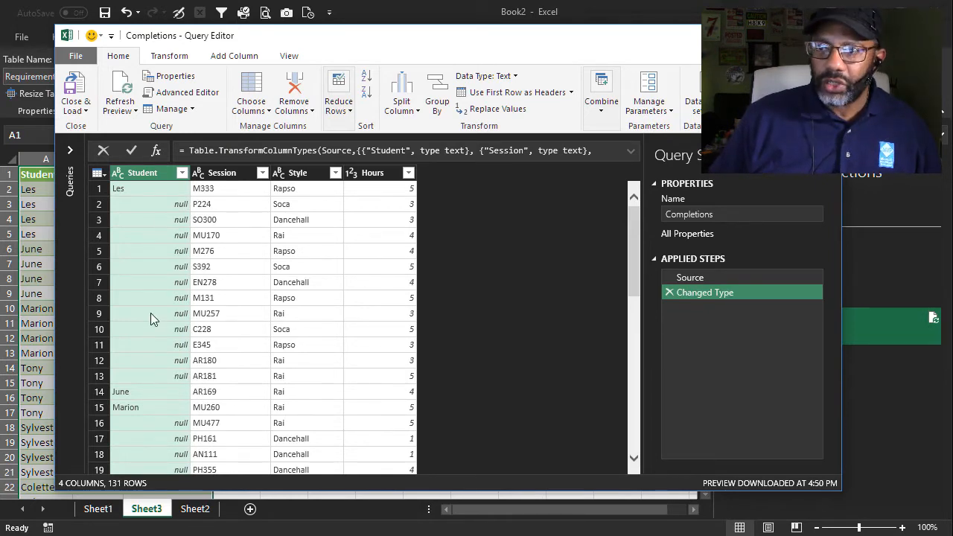
right_click(154, 175)
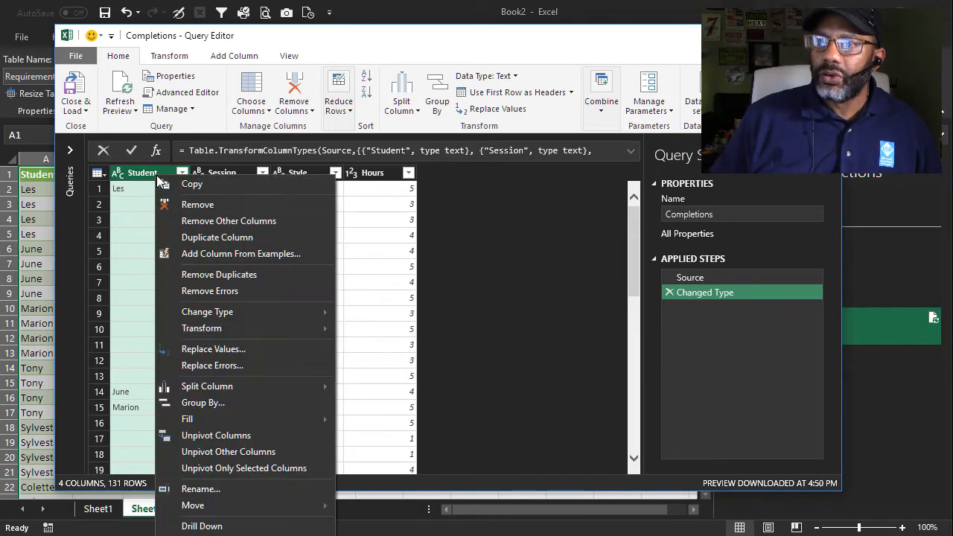
mouse_move(223, 420)
click(358, 420)
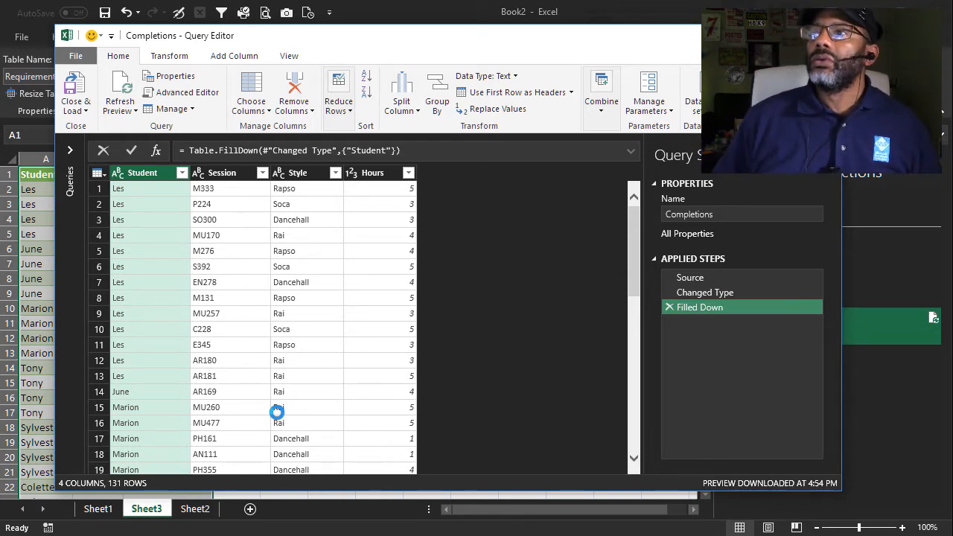
Set up an Advanced Group By on Student with Style added as a second grouping column
click(440, 93)
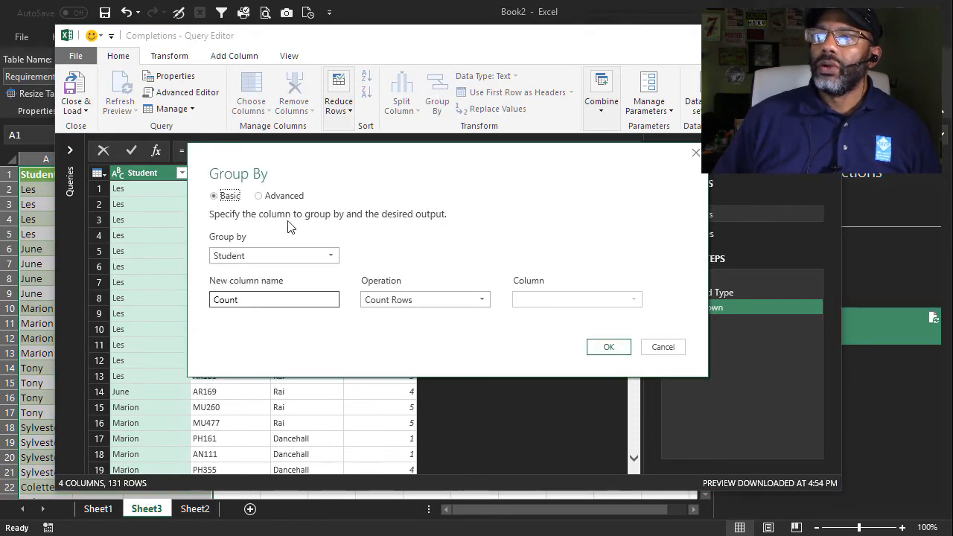
click(285, 198)
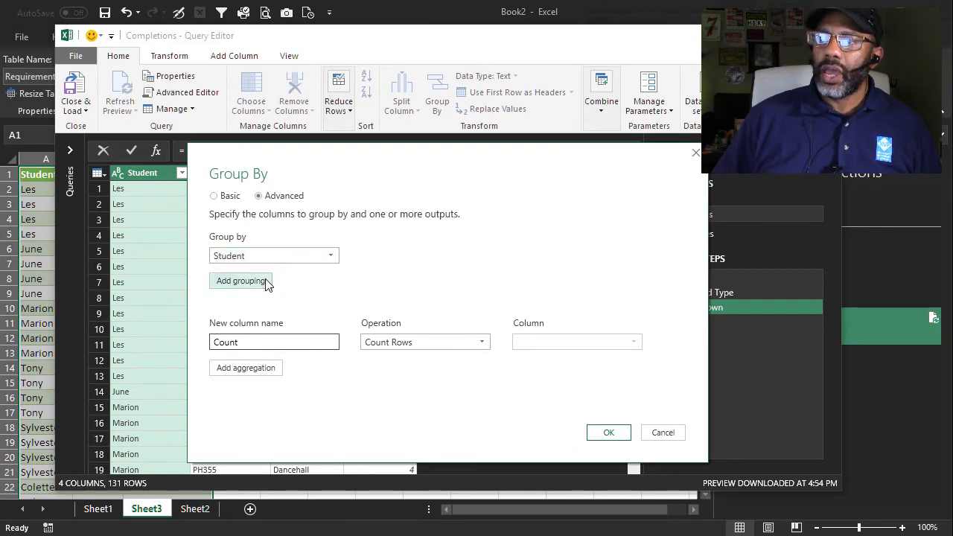
click(240, 280)
click(298, 281)
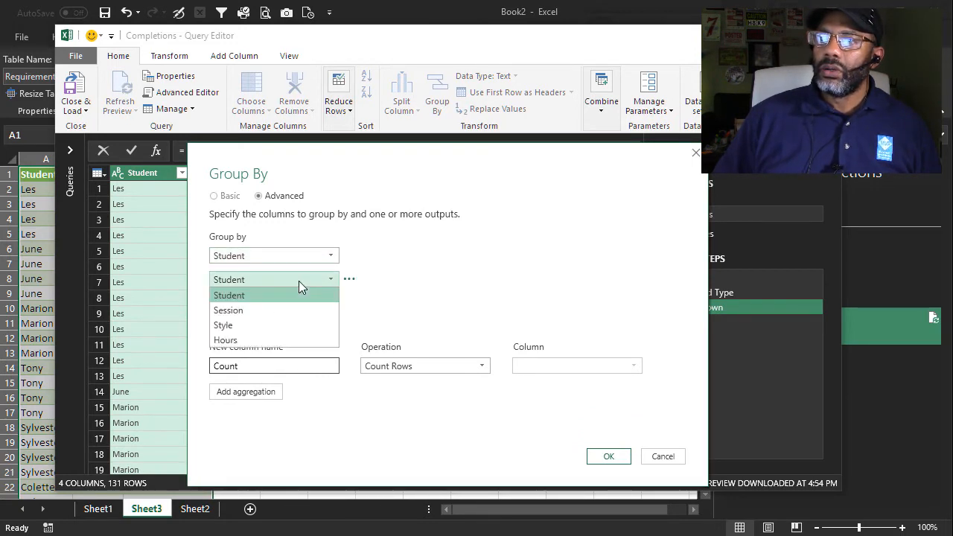
click(289, 327)
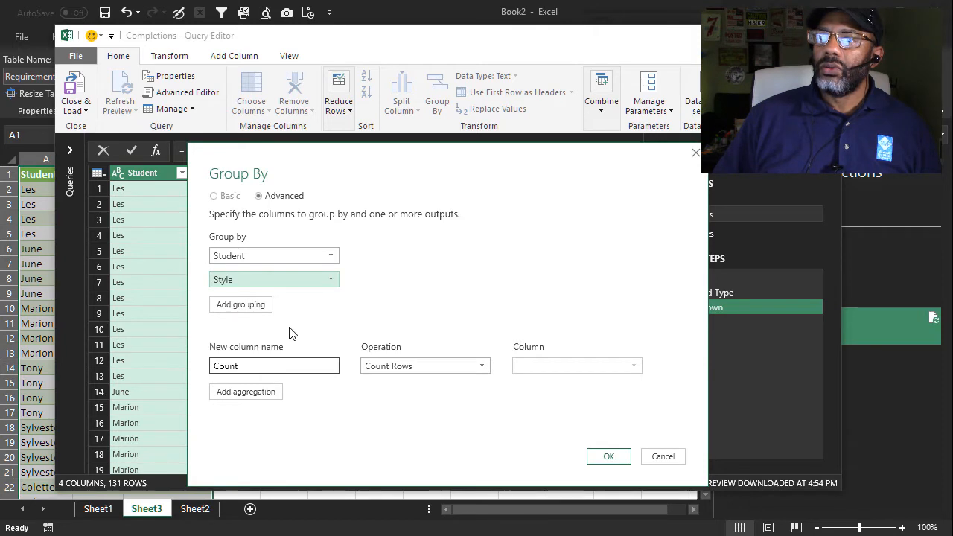
Name the aggregate Completed Hours as a Sum of the Hours column and apply the grouping into 33 rows
double_click(289, 367)
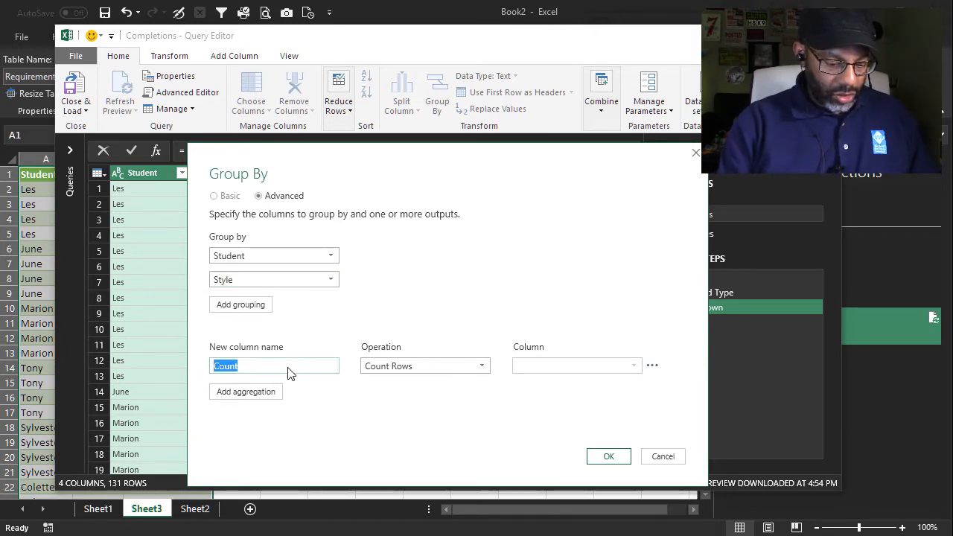
text(Compl)
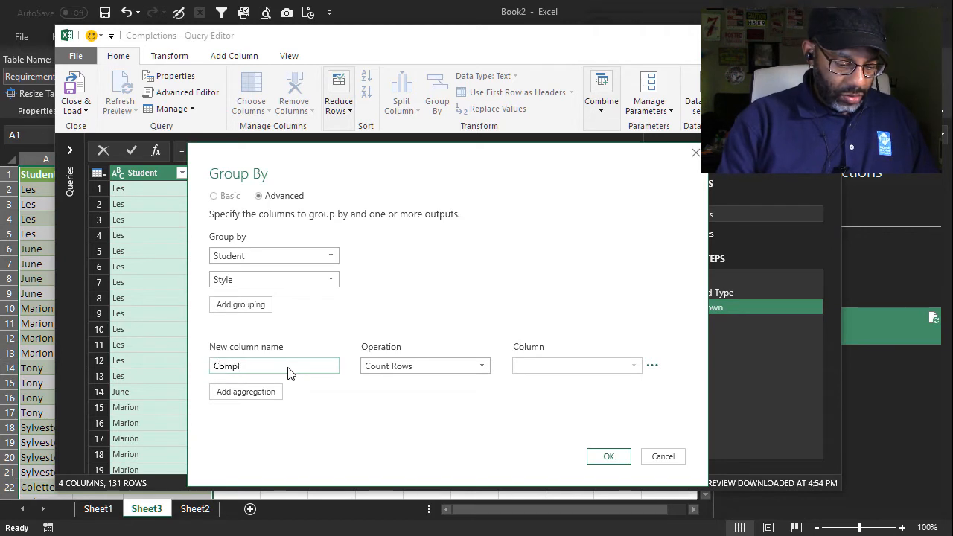
text(eted Houtrs)
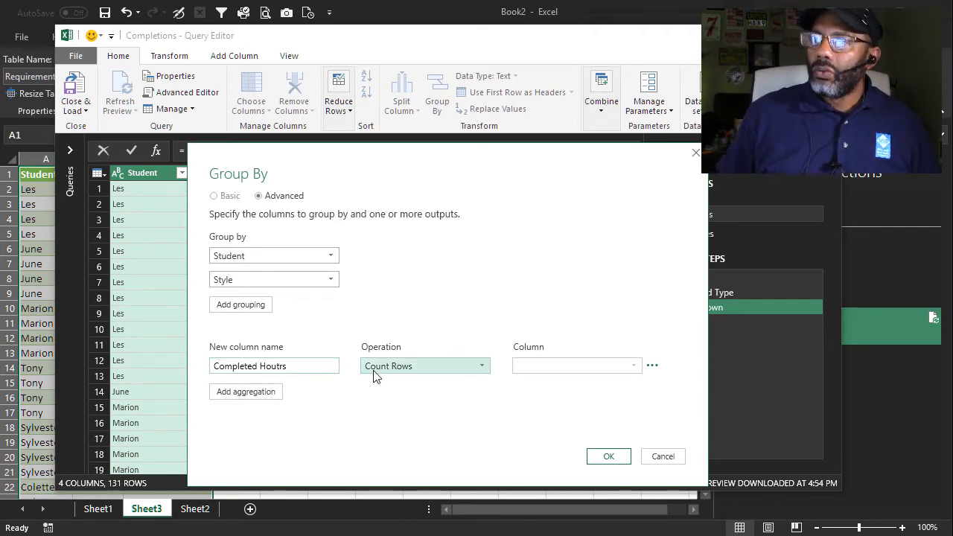
click(387, 366)
click(373, 382)
click(537, 368)
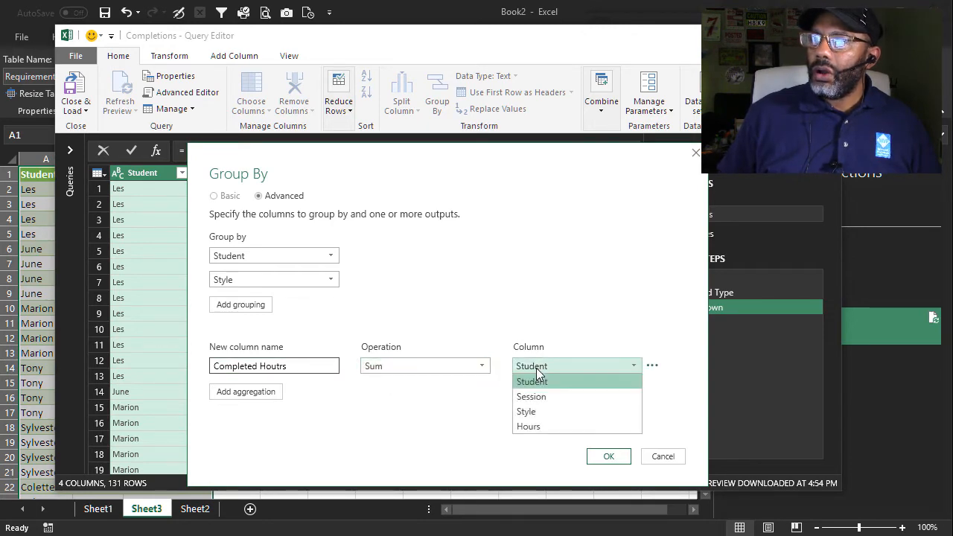
click(528, 426)
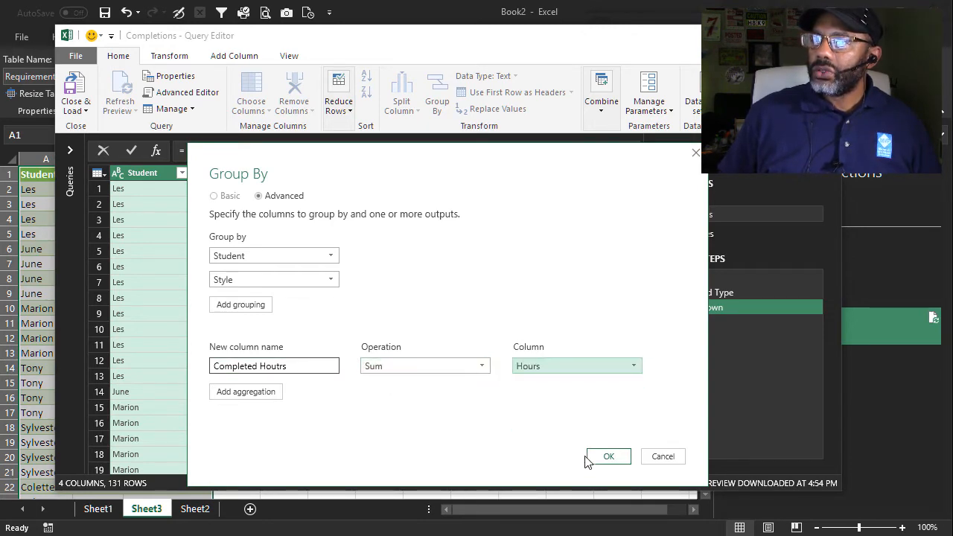
click(609, 456)
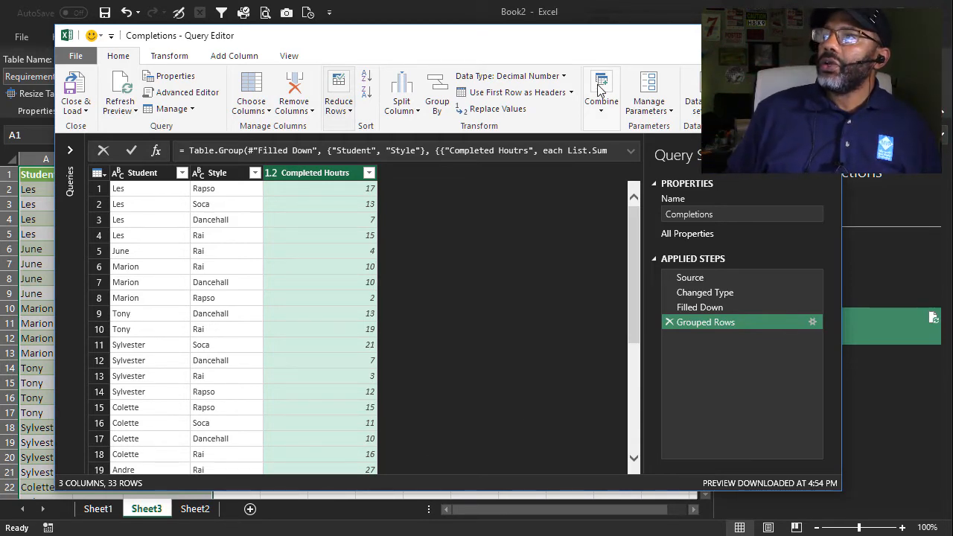
Start Merge Queries as New with Requirements as the first table and Completions as the second
click(600, 116)
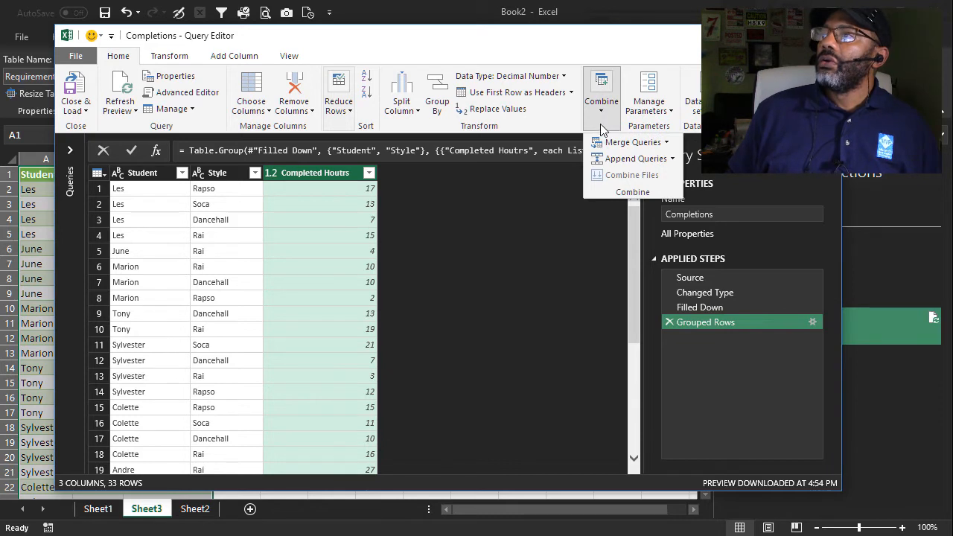
click(667, 143)
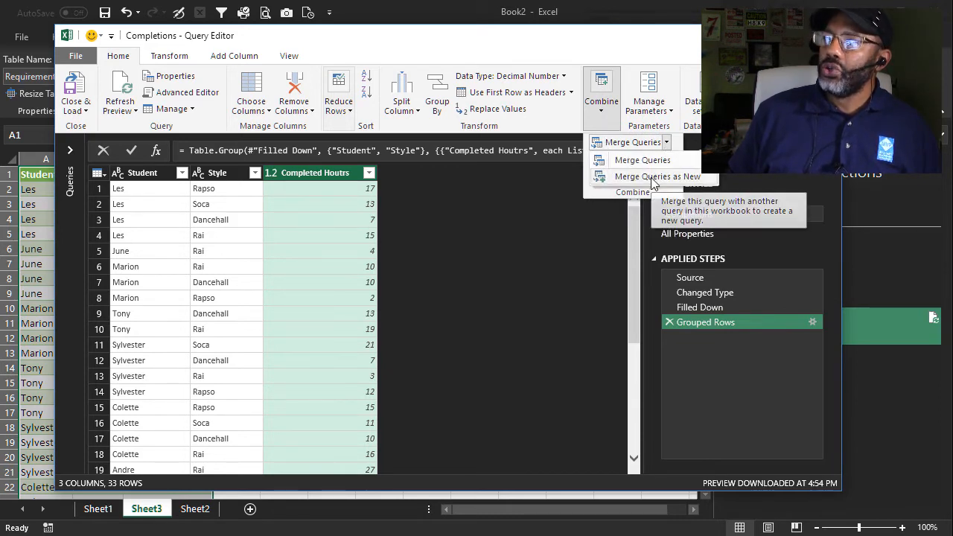
click(653, 178)
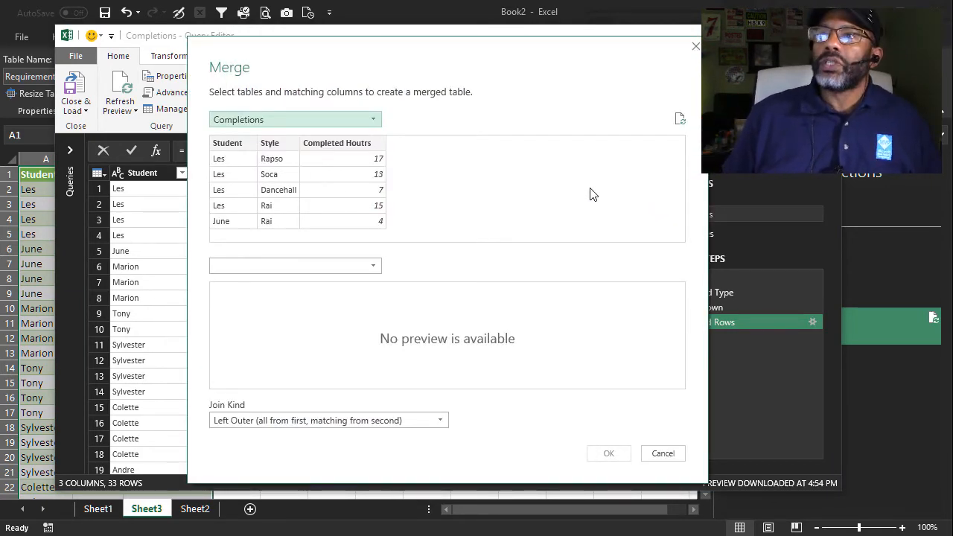
click(372, 121)
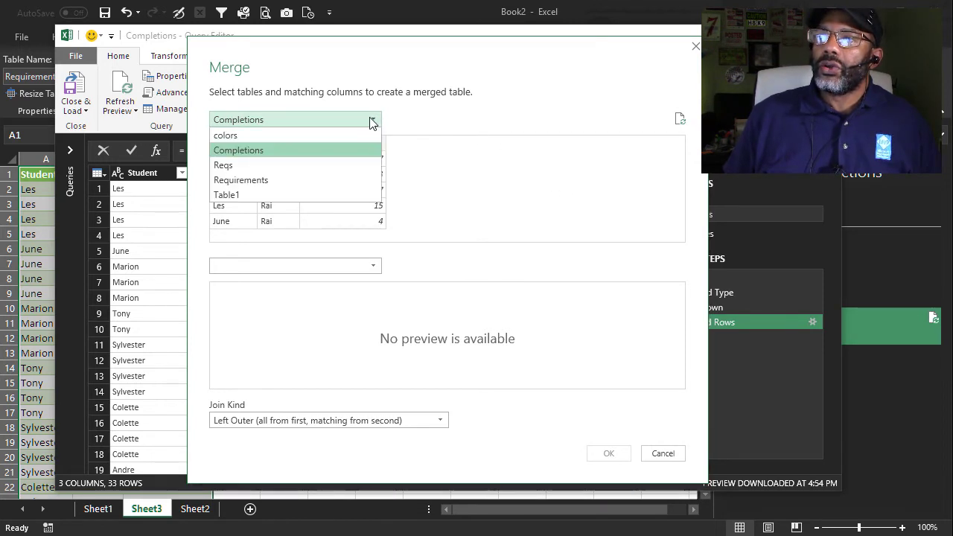
click(363, 178)
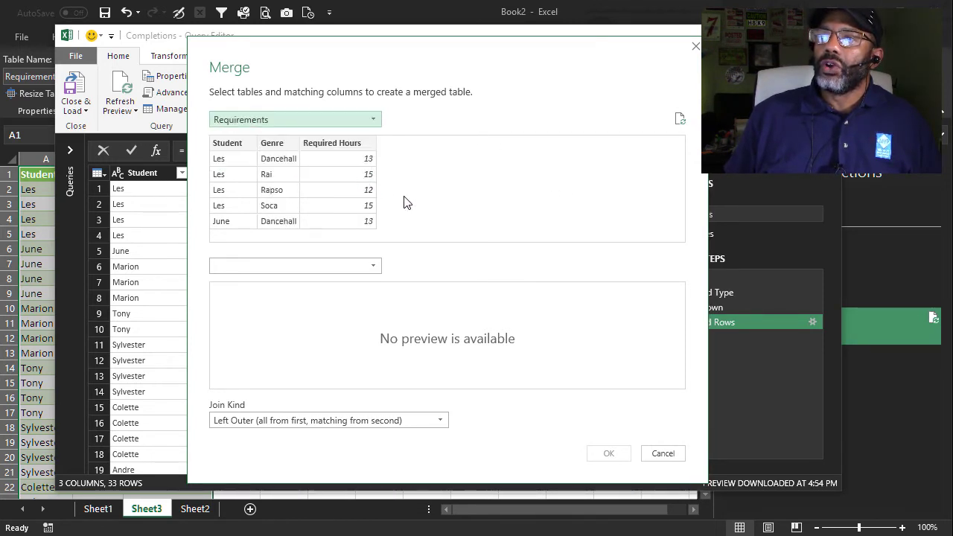
click(375, 266)
click(369, 297)
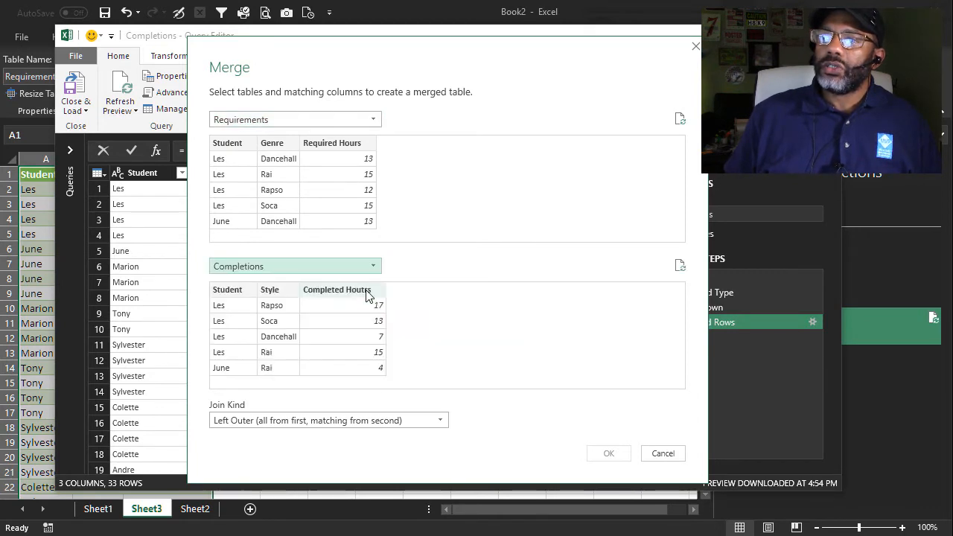
Match Student to Student and Genre to Style as a left outer join, creating the 40-row Merge1 query
click(231, 146)
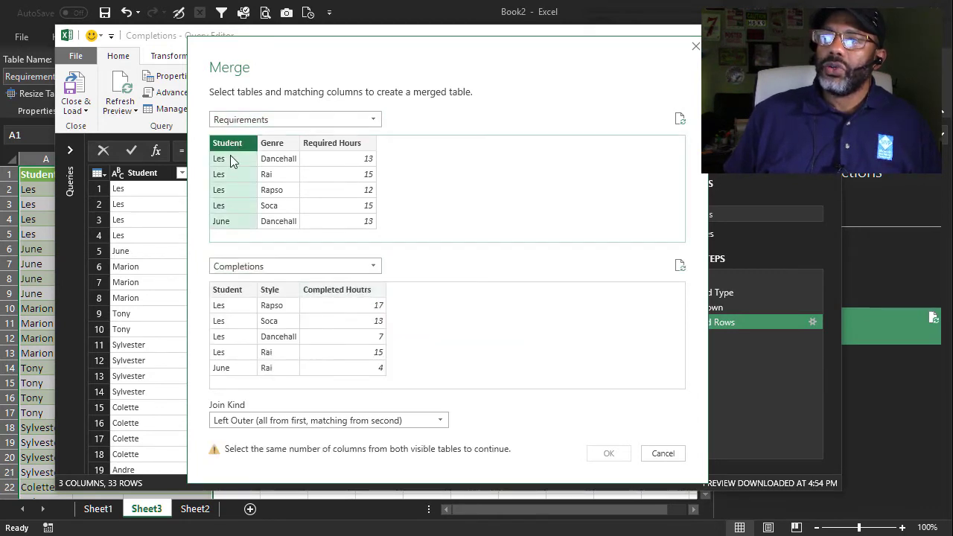
click(233, 298)
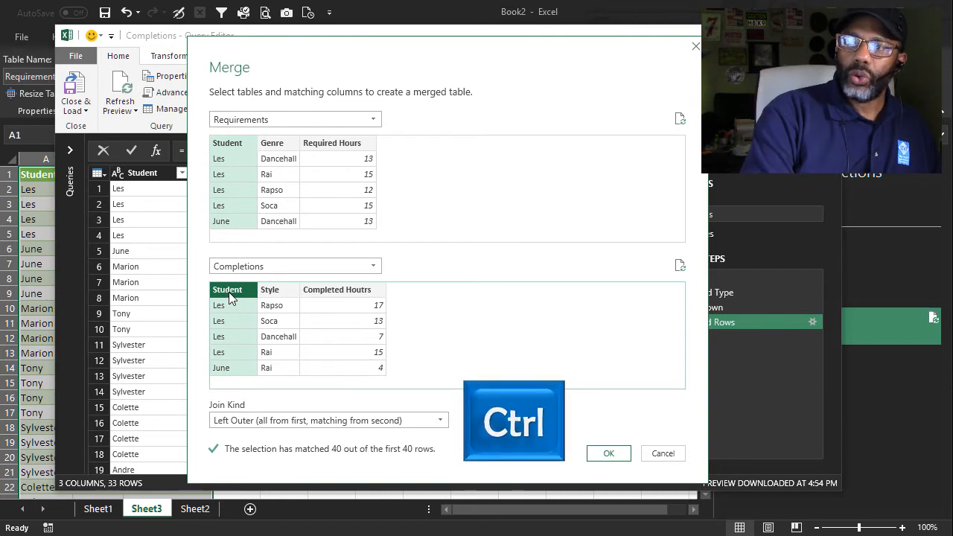
ctrl+click(272, 146)
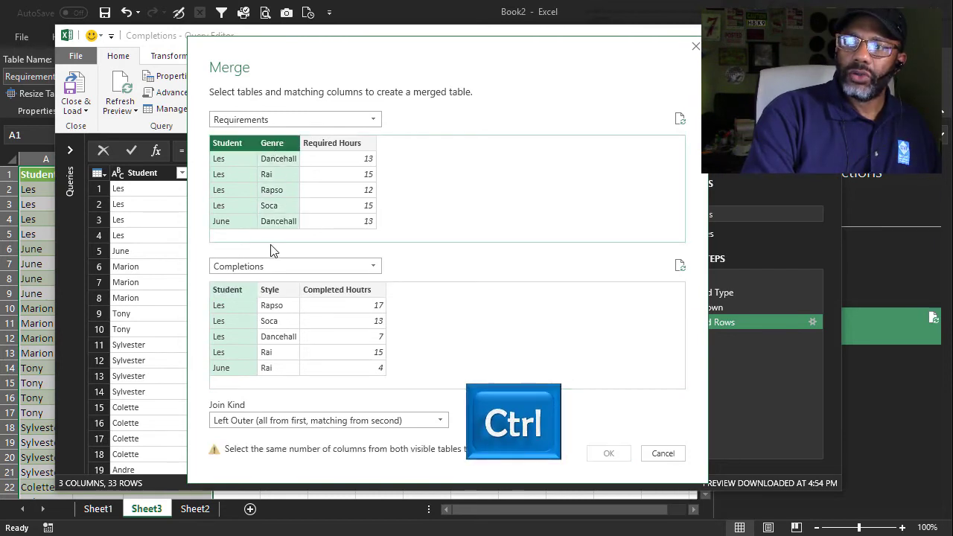
ctrl+click(271, 290)
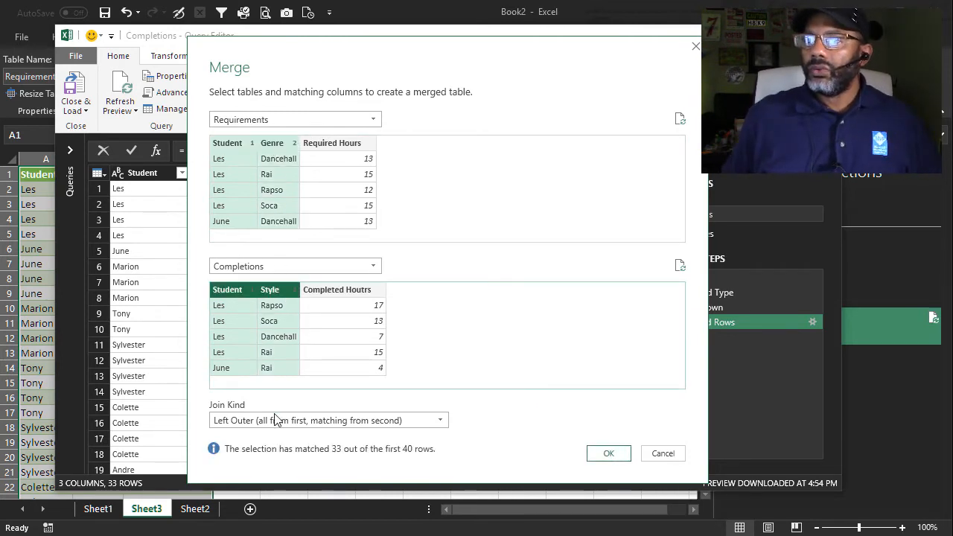
click(609, 454)
Expand Completions keeping only Completed Houtrs, leaving Student, Style and the name prefix out
click(569, 174)
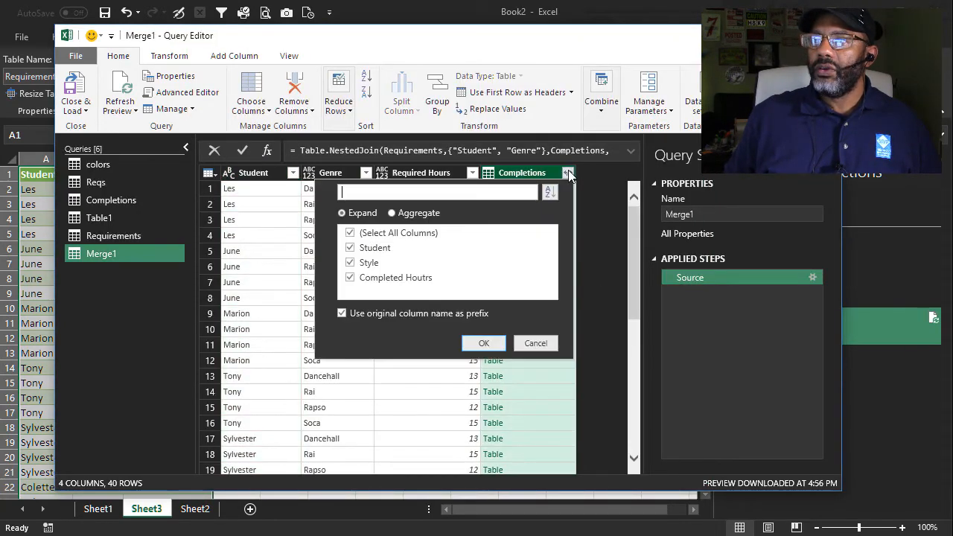
click(350, 248)
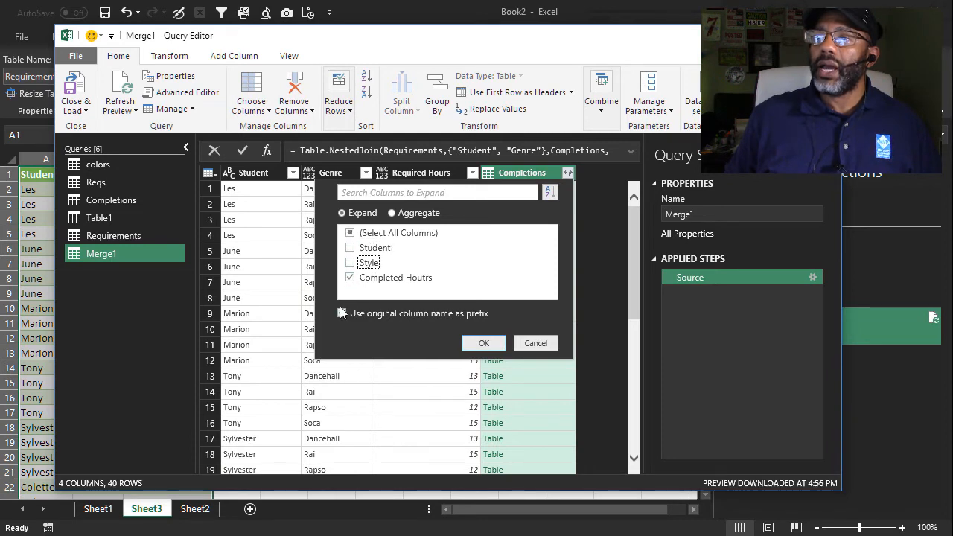
click(483, 343)
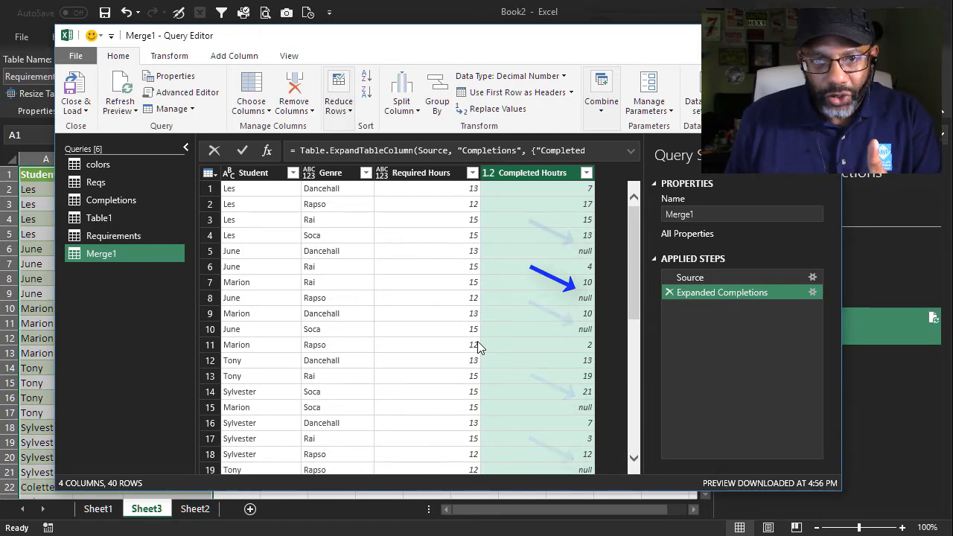
Replace the null completed hours with 0
click(488, 109)
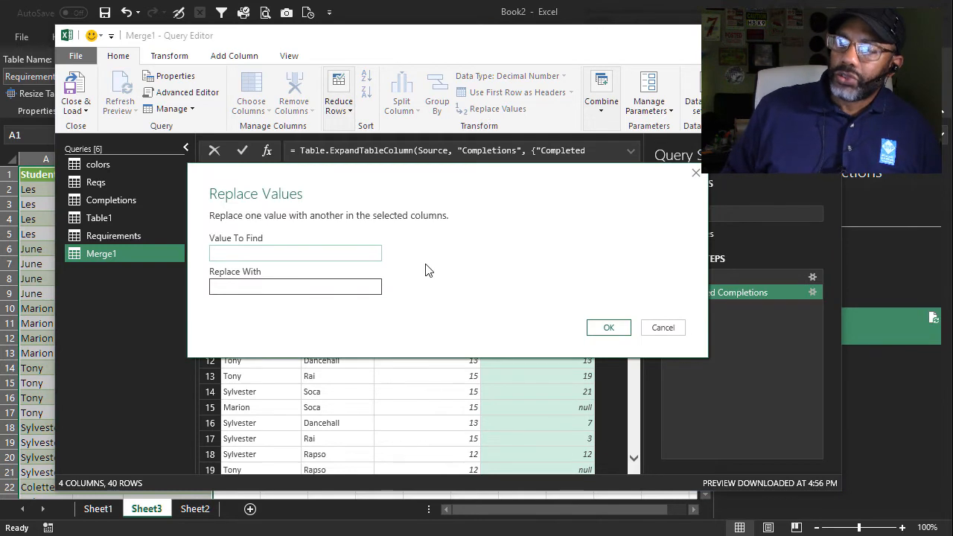
text(null)
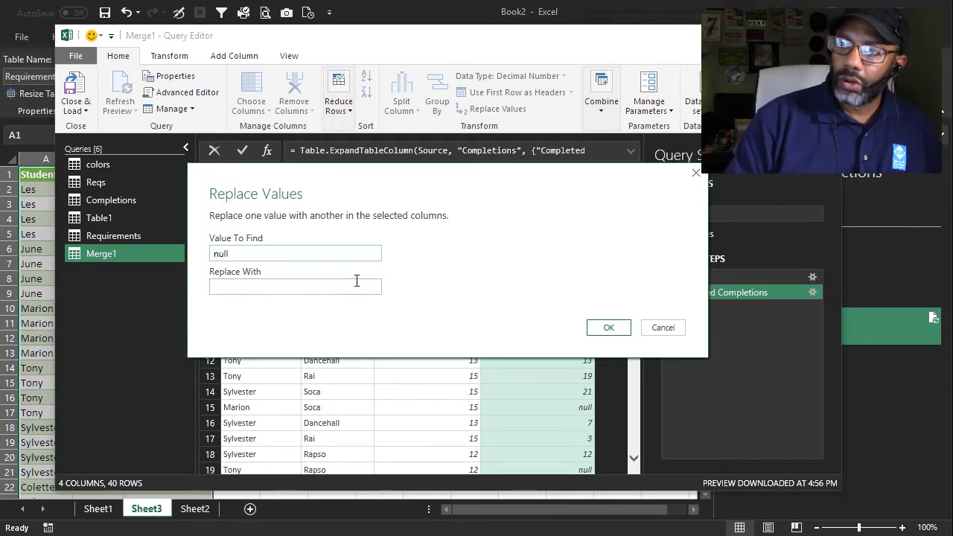
click(358, 283)
text(0)
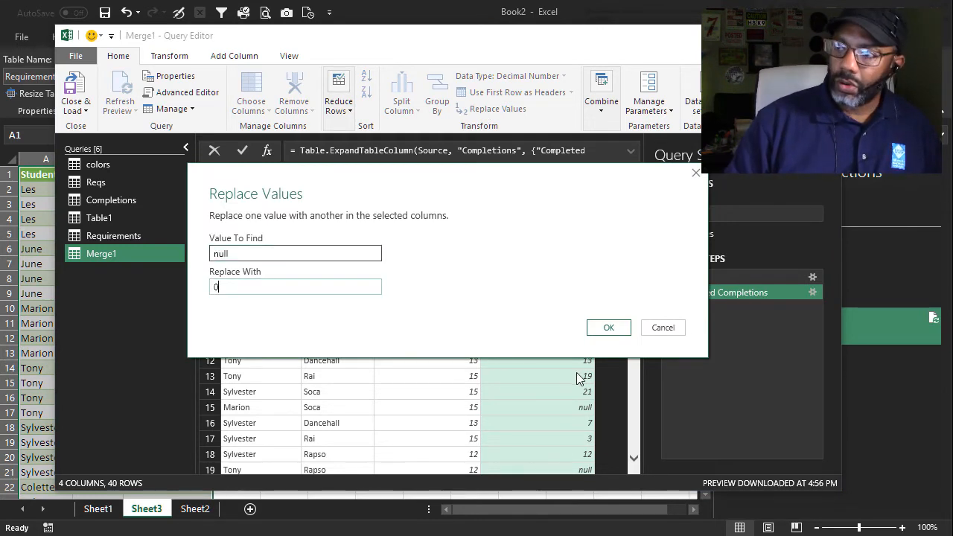
click(608, 328)
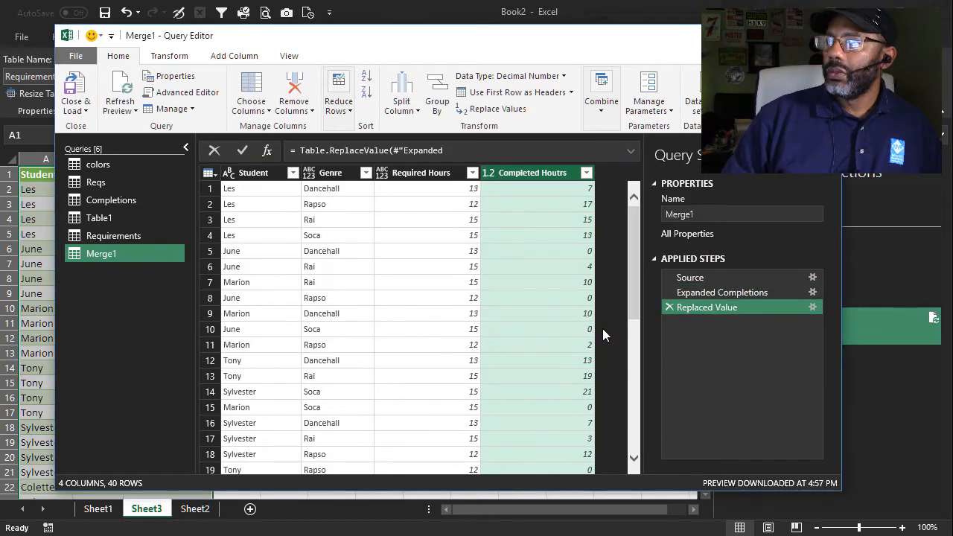
Rename the Completed Houtrs column to Completed Hours and collapse the queries pane
double_click(560, 172)
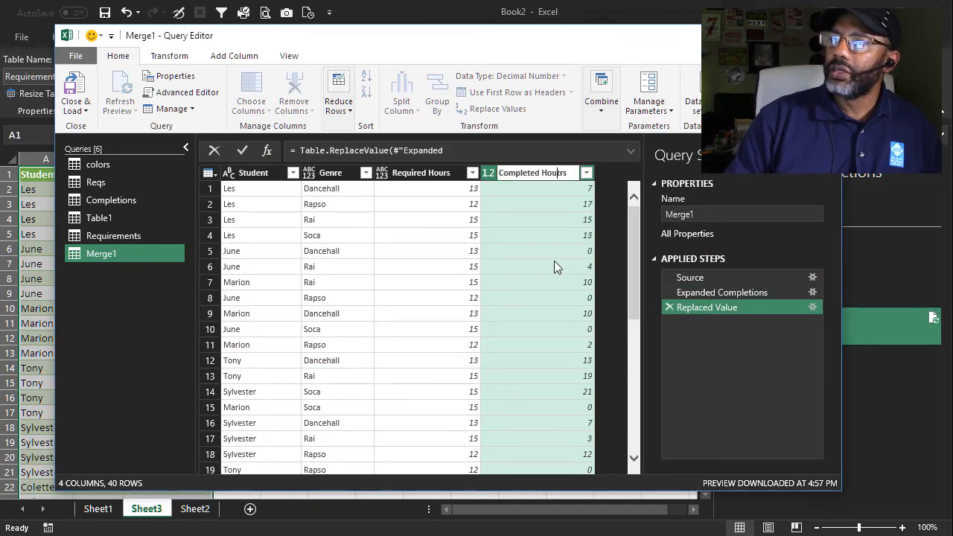
key(Return)
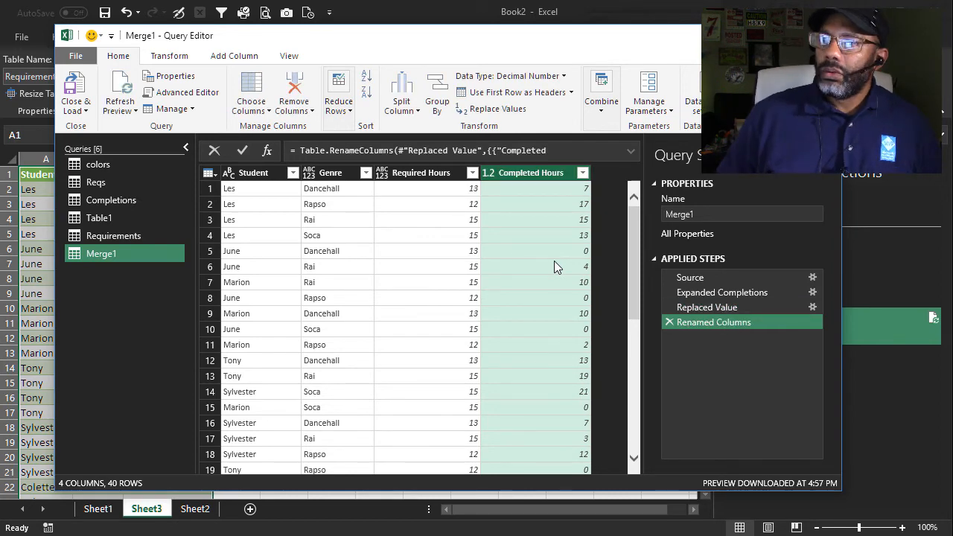
click(186, 148)
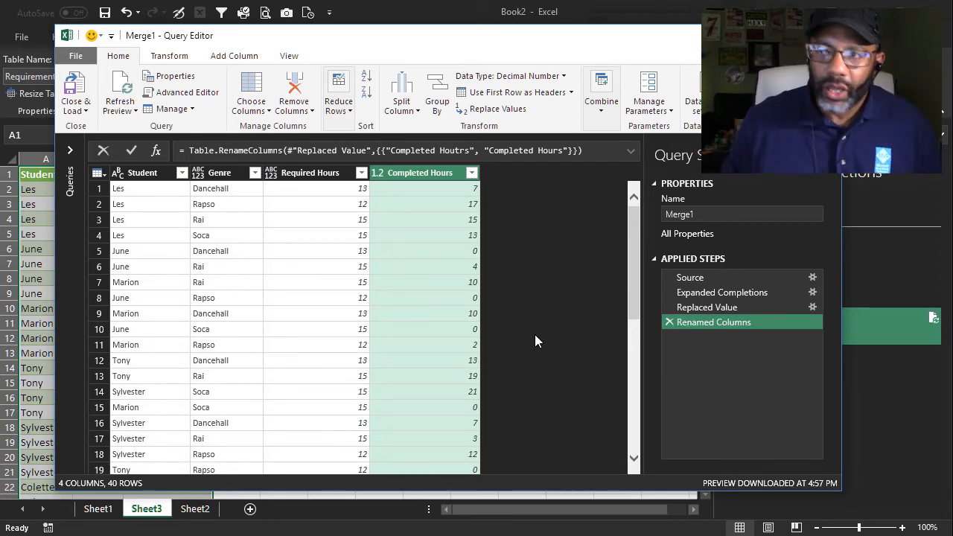
Create custom column Owed: if [Completed Hours]<[Required Hours] then [Required Hours]-[Completed Hours] else 0
click(234, 56)
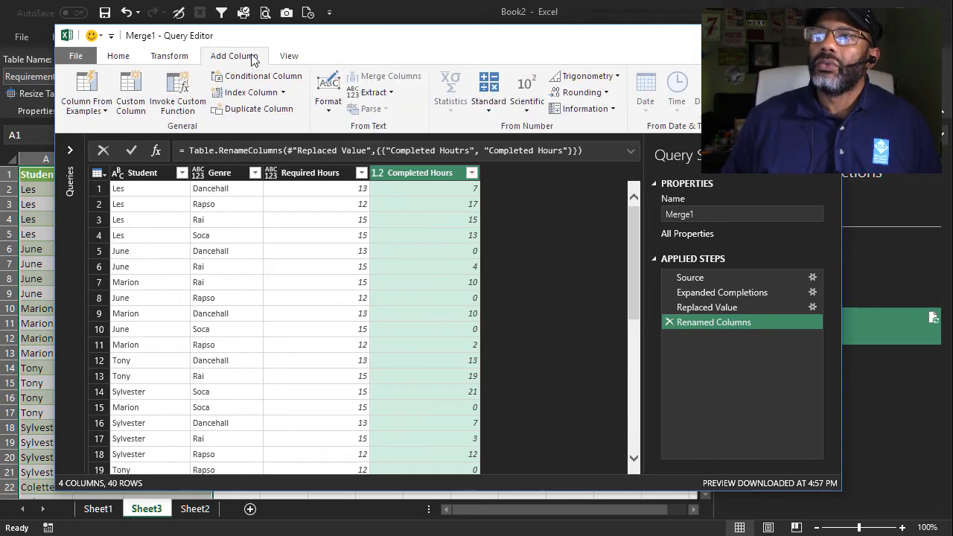
click(133, 90)
text(Owed)
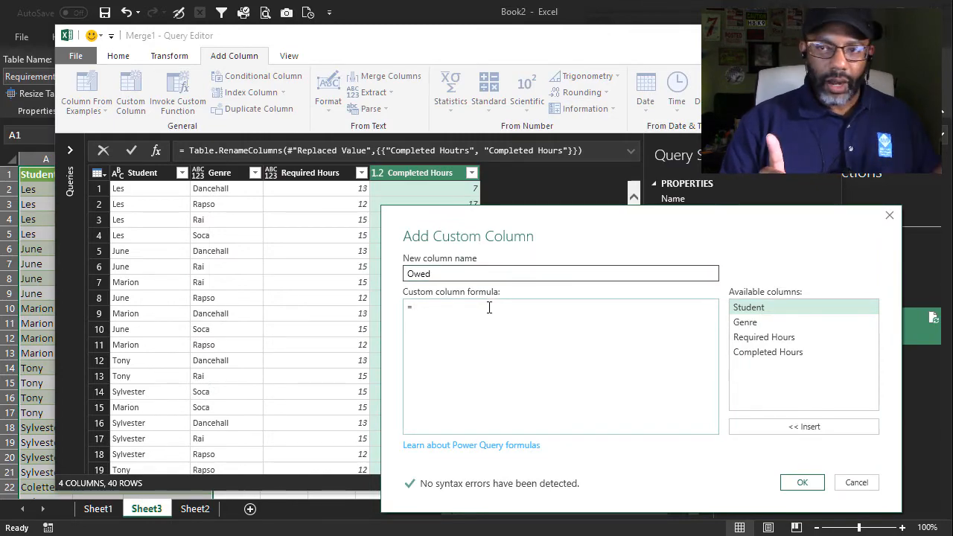
text(if)
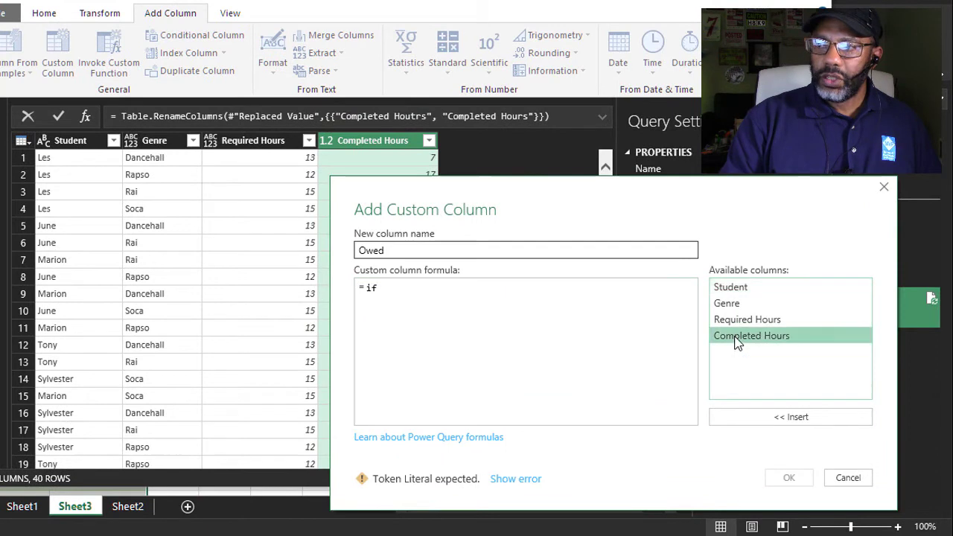
double_click(737, 339)
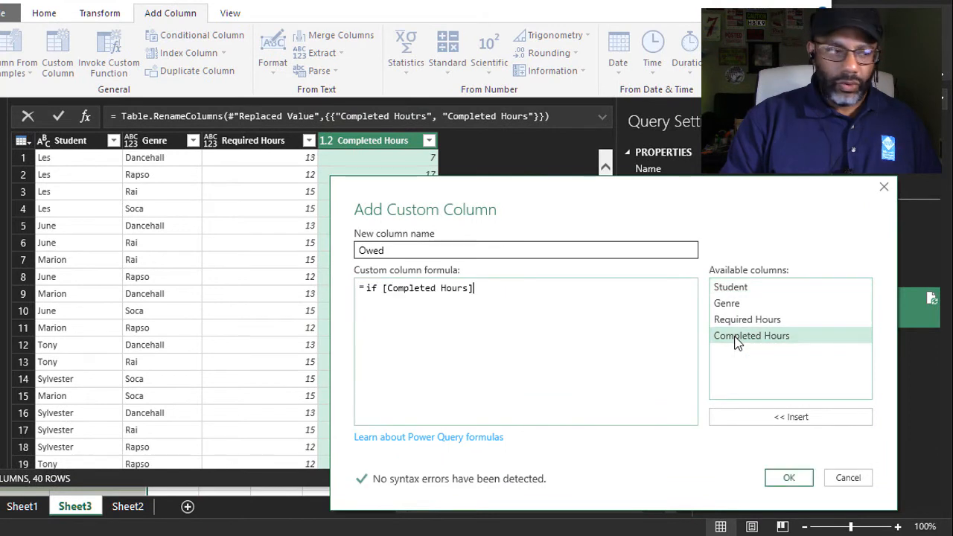
text(<)
double_click(733, 322)
text(then)
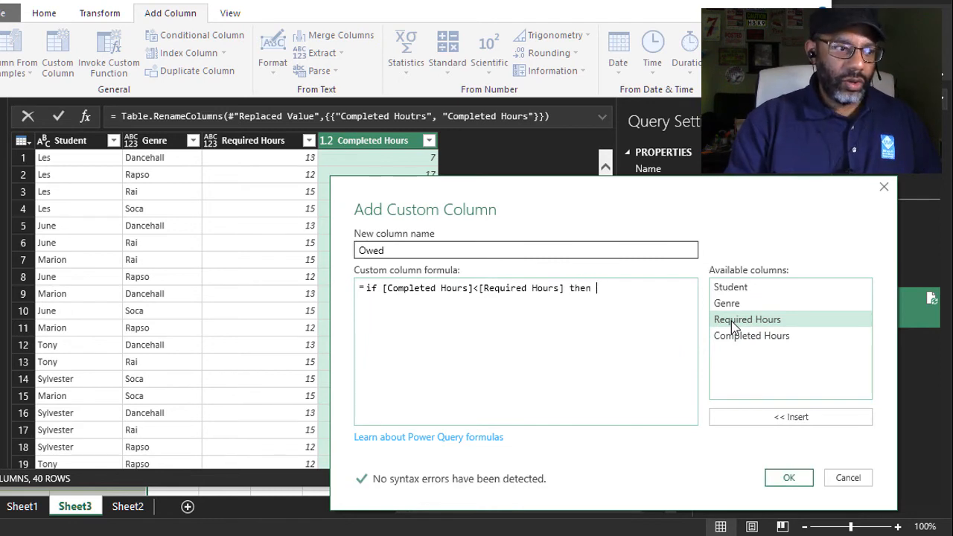
double_click(735, 328)
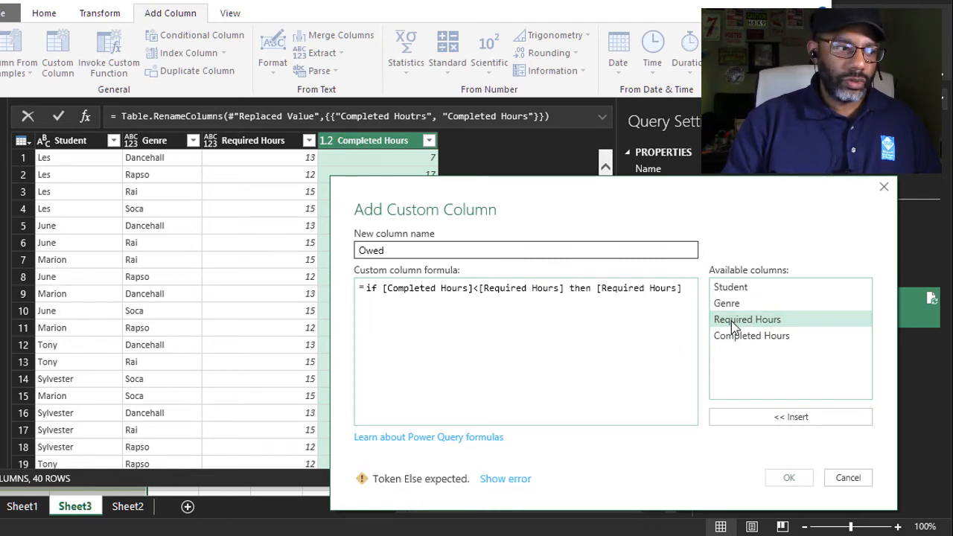
text(-)
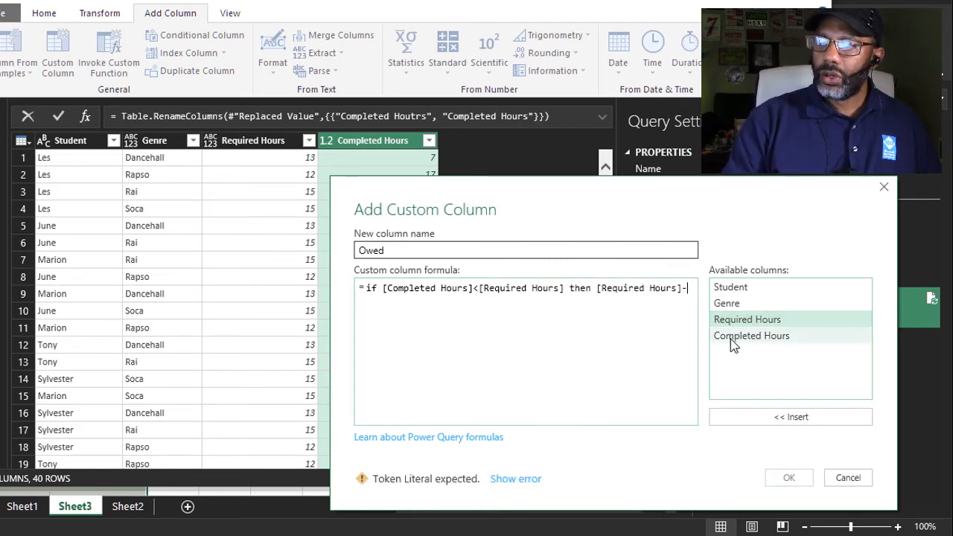
double_click(730, 339)
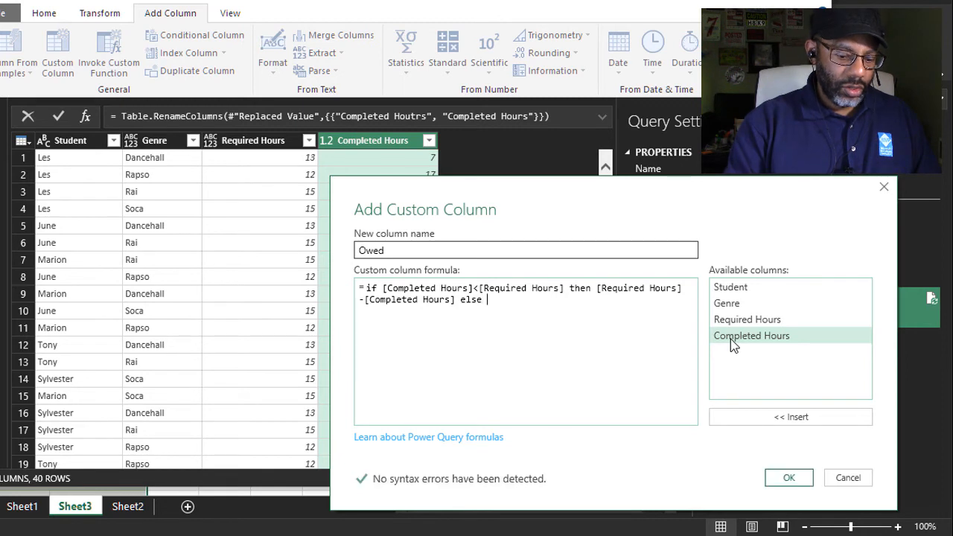
text(0)
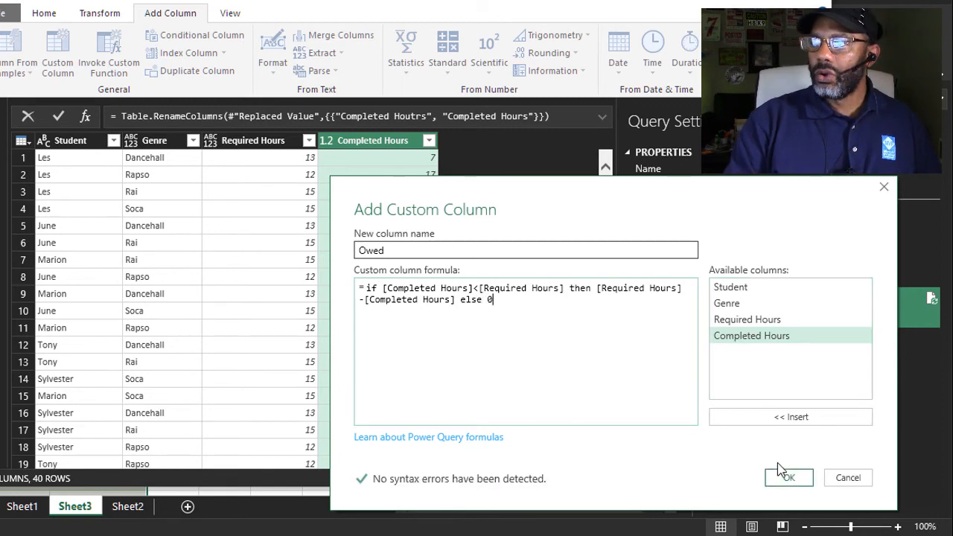
click(788, 477)
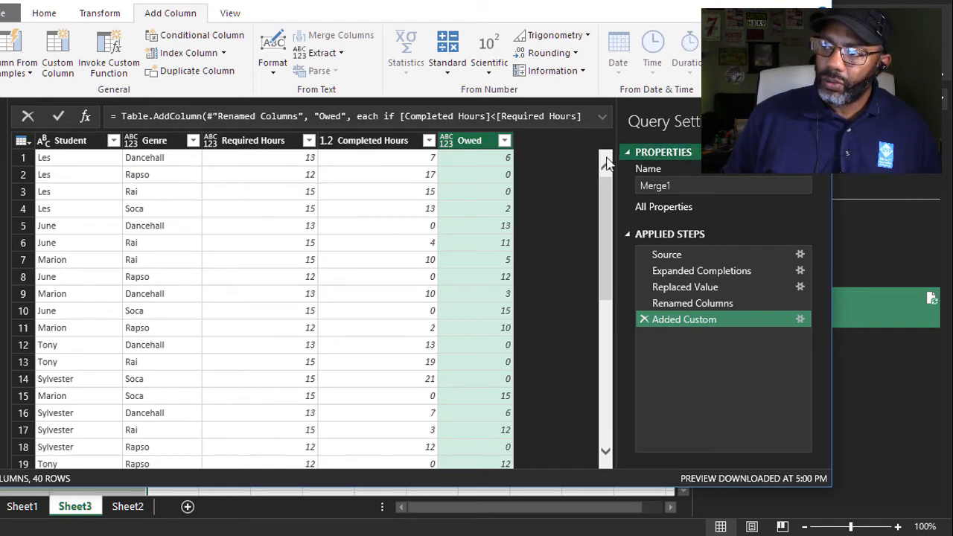
Filter the Owed column to exclude rows owing 0
click(505, 140)
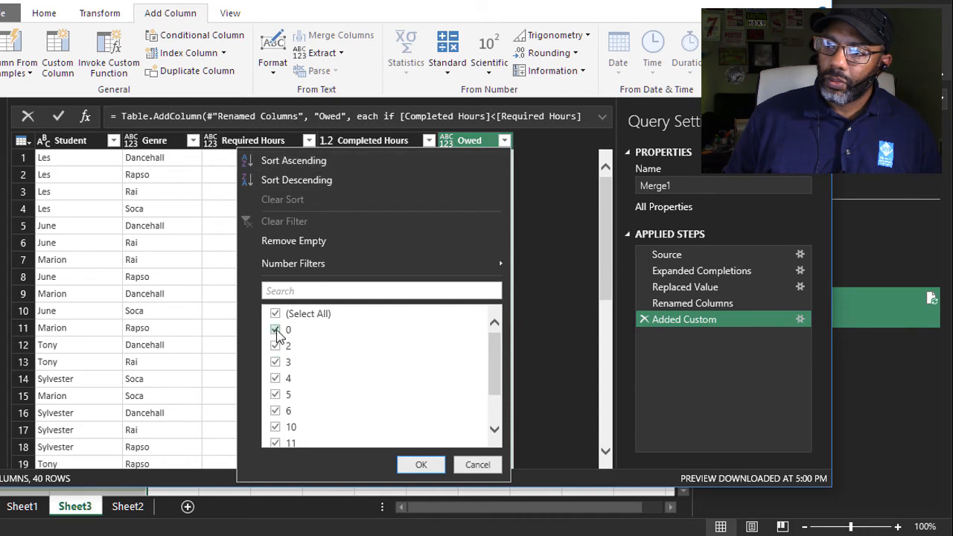
click(421, 465)
Sort the rows ascending by Student, then by Genre
click(67, 141)
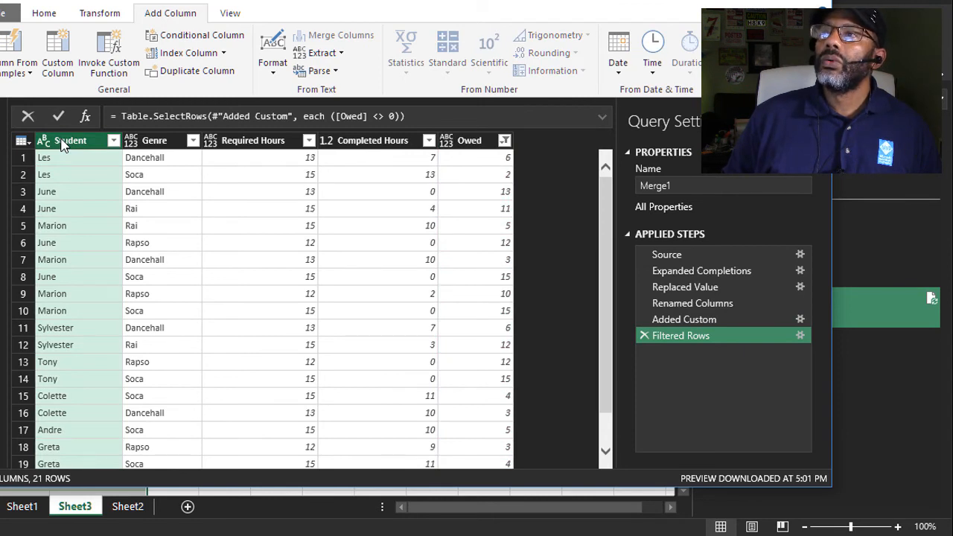
click(44, 13)
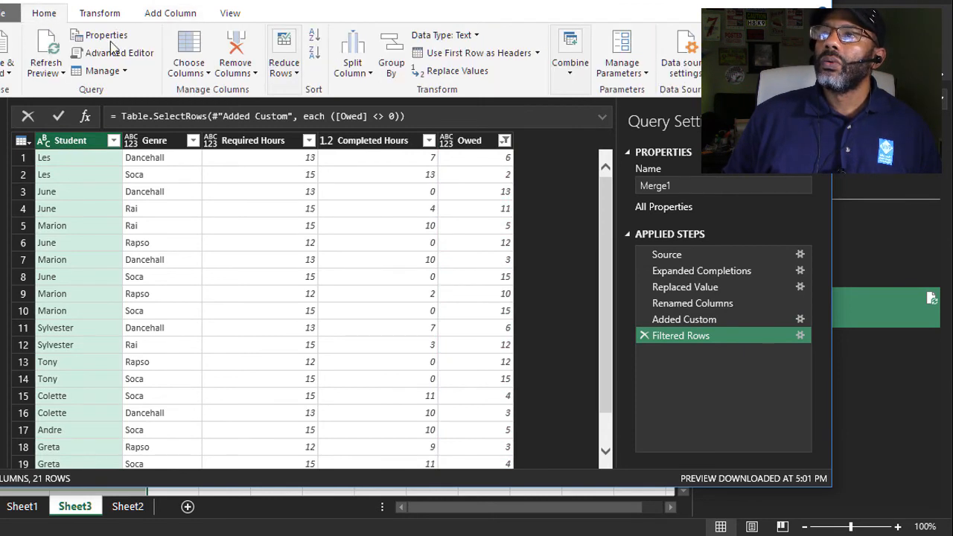
click(316, 37)
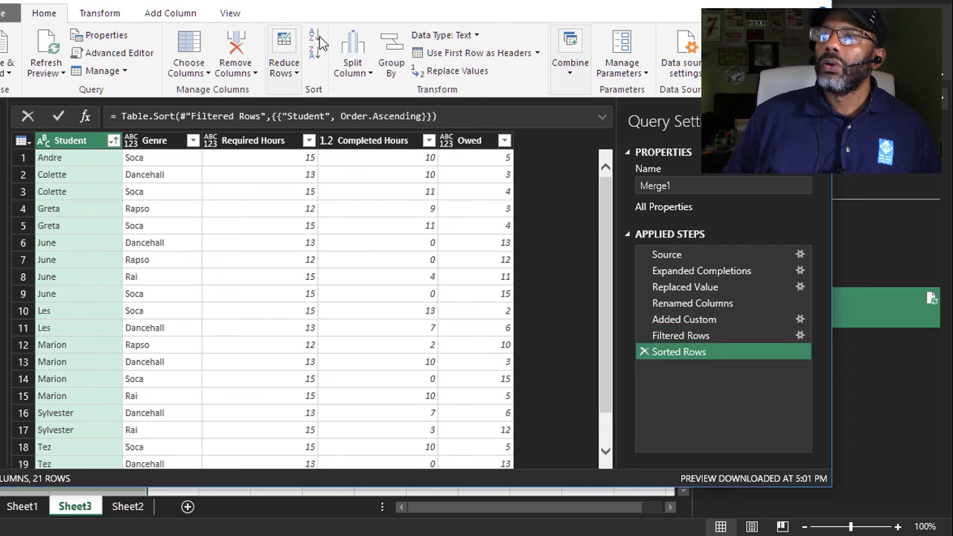
click(151, 143)
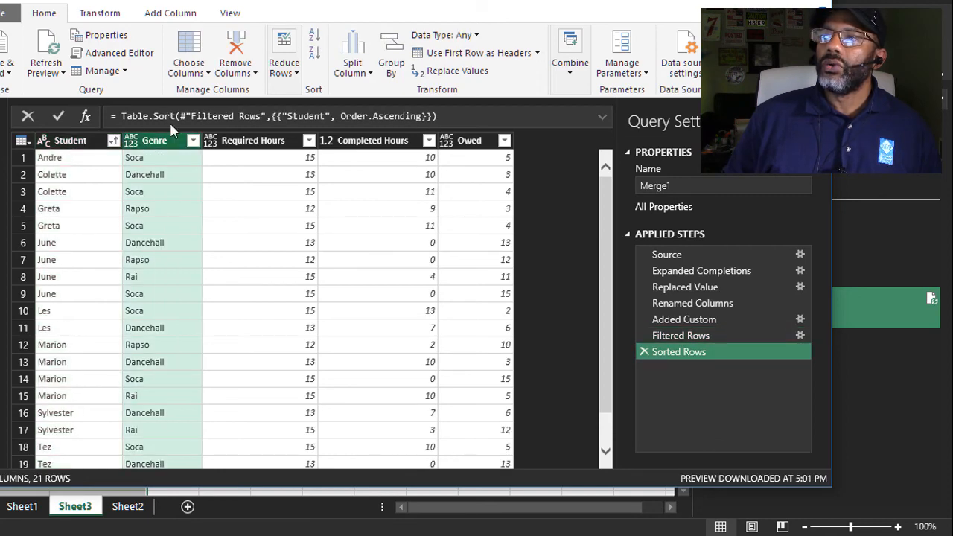
click(316, 37)
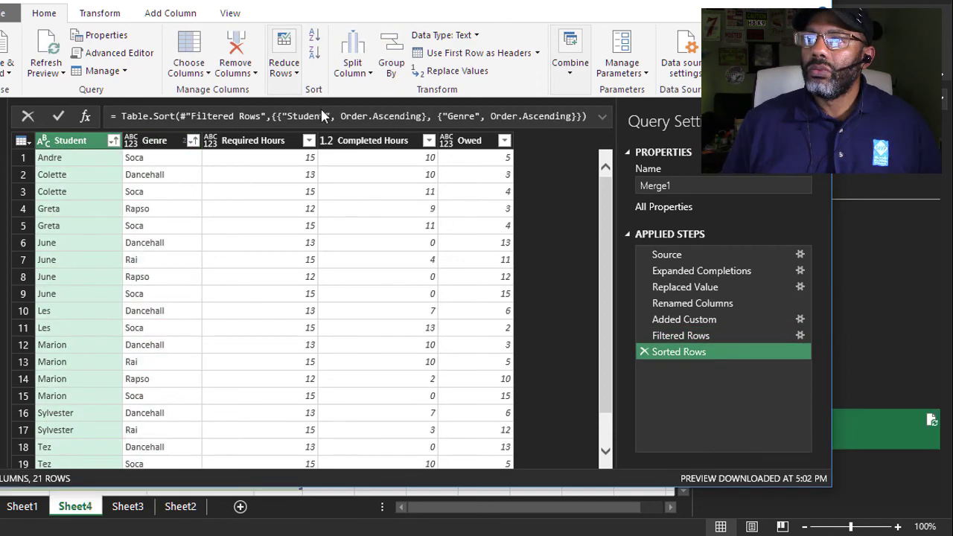
Remove the Required Hours and Completed Hours columns and load the result to Sheet4
right_click(262, 143)
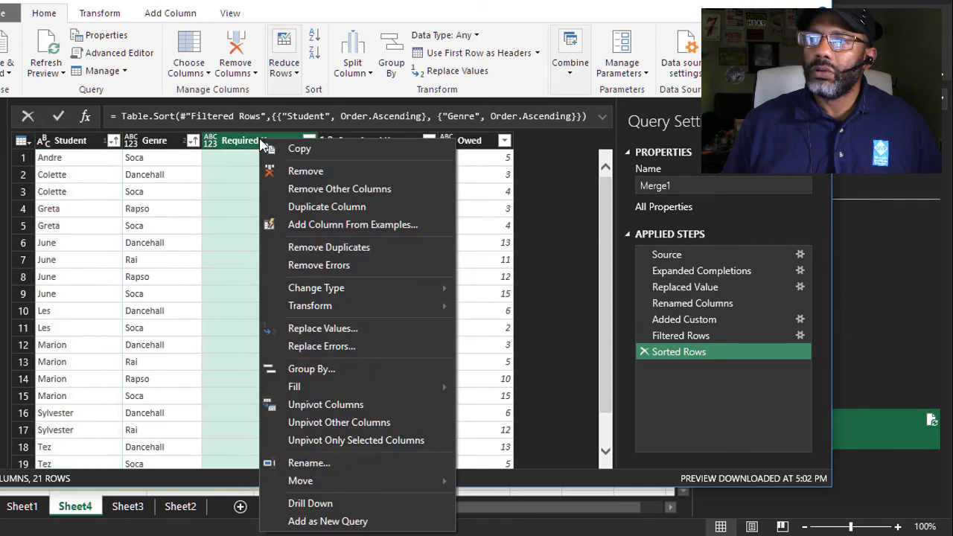
click(298, 169)
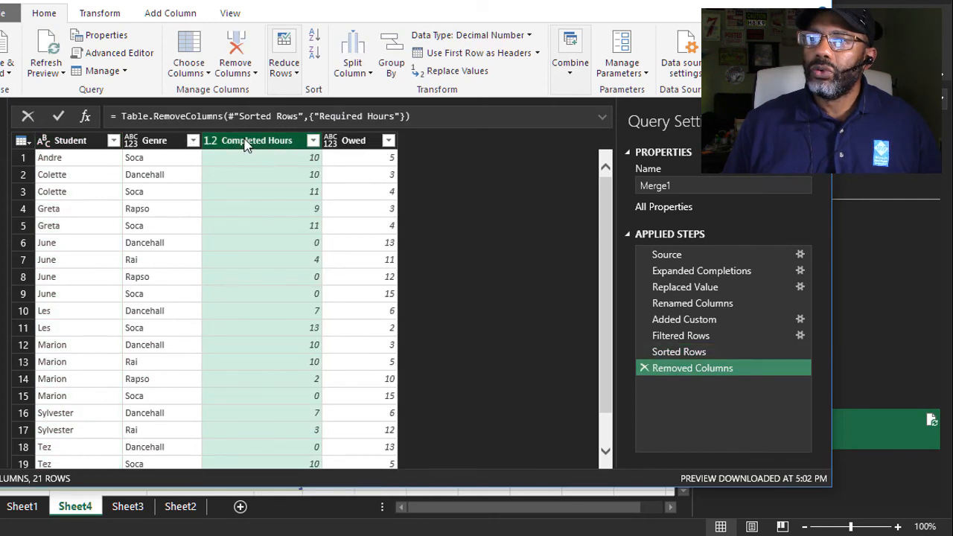
right_click(247, 145)
click(283, 172)
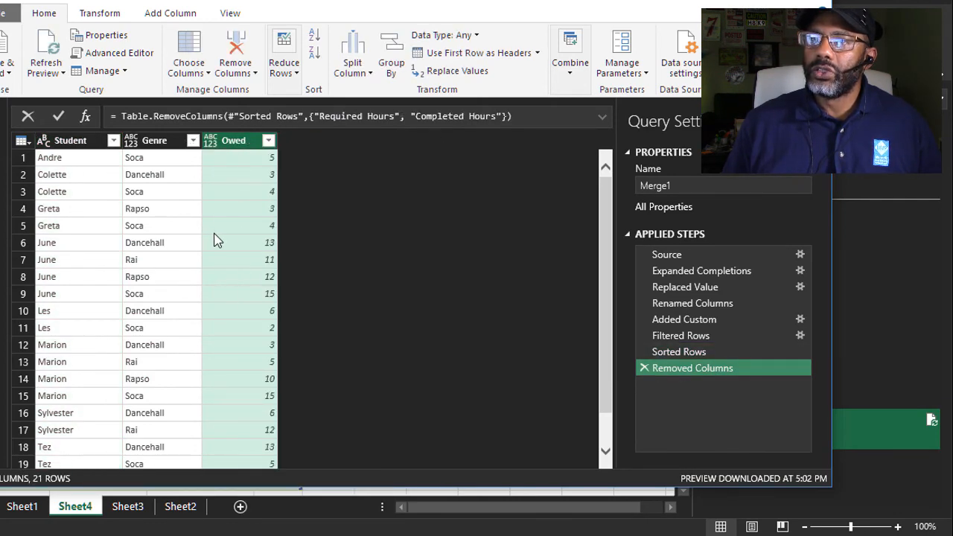
click(8, 63)
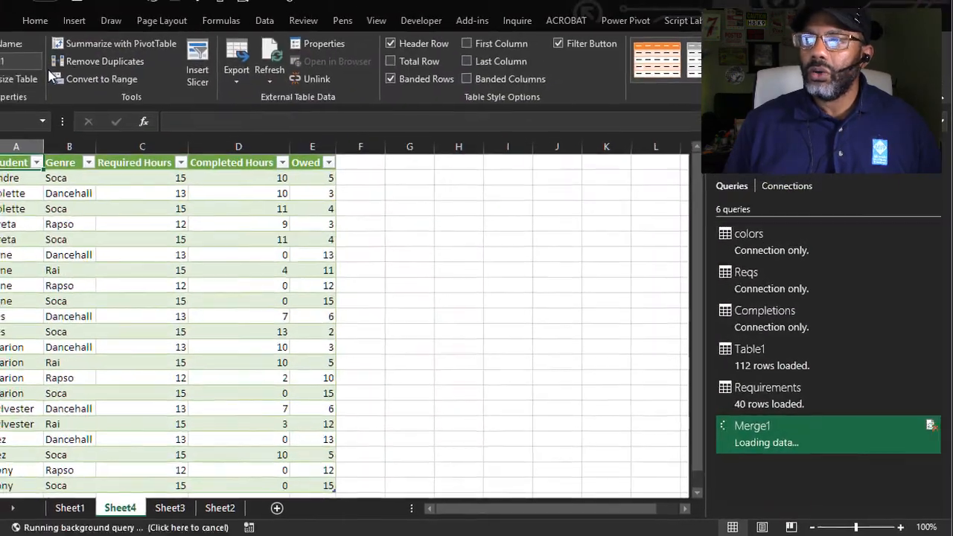